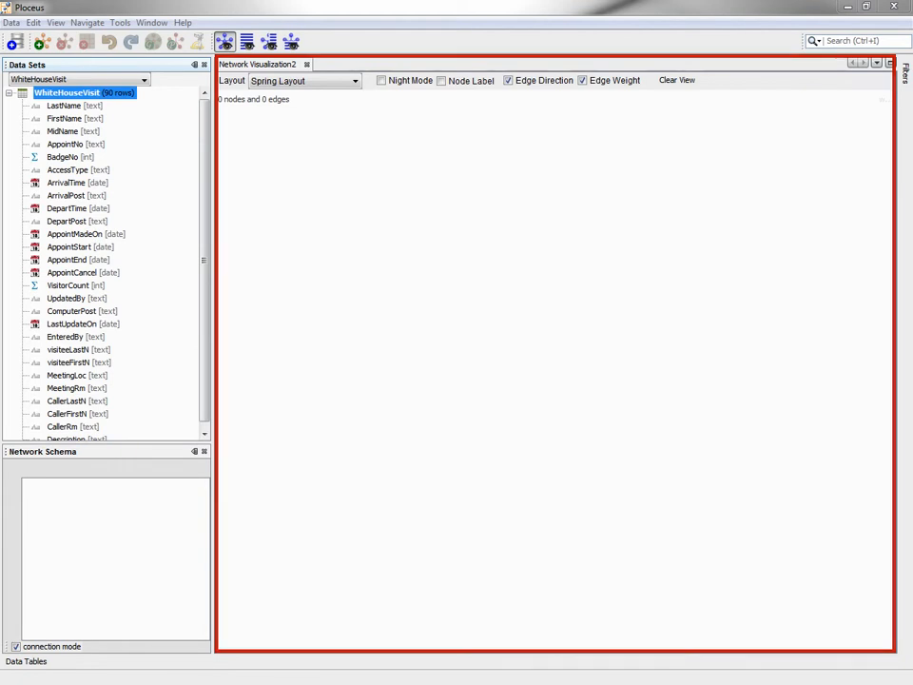
Add the LastName and FirstName columns together as one combined node type in the network schema.
click(93, 105)
ctrl+click(87, 119)
drag(82, 116, 109, 510)
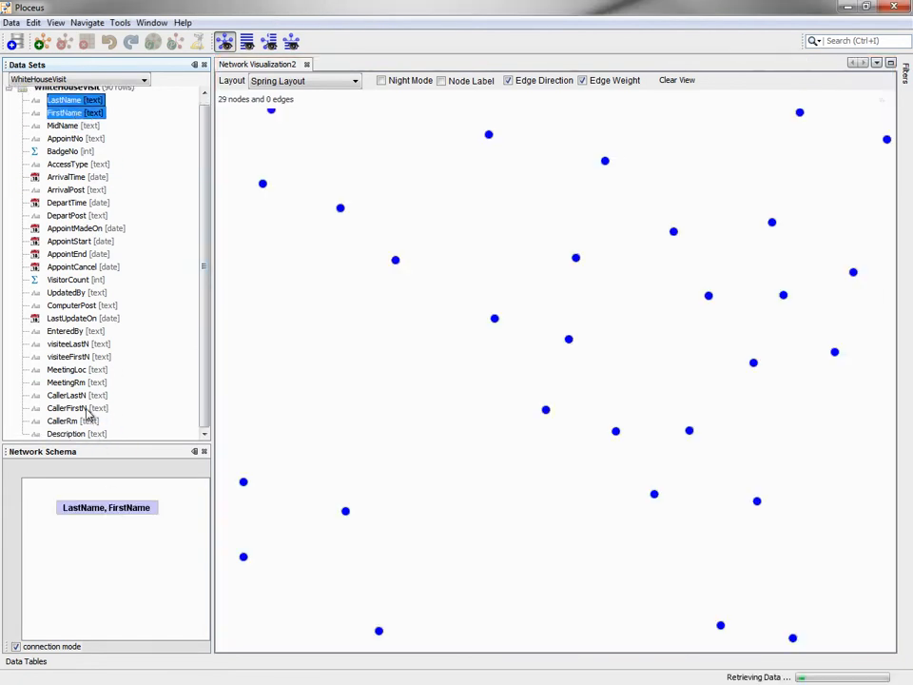
Add visiteeLastN and visiteeFirstN as a combined node type and connect the LastName, FirstName nodes to it.
click(77, 345)
ctrl+click(71, 357)
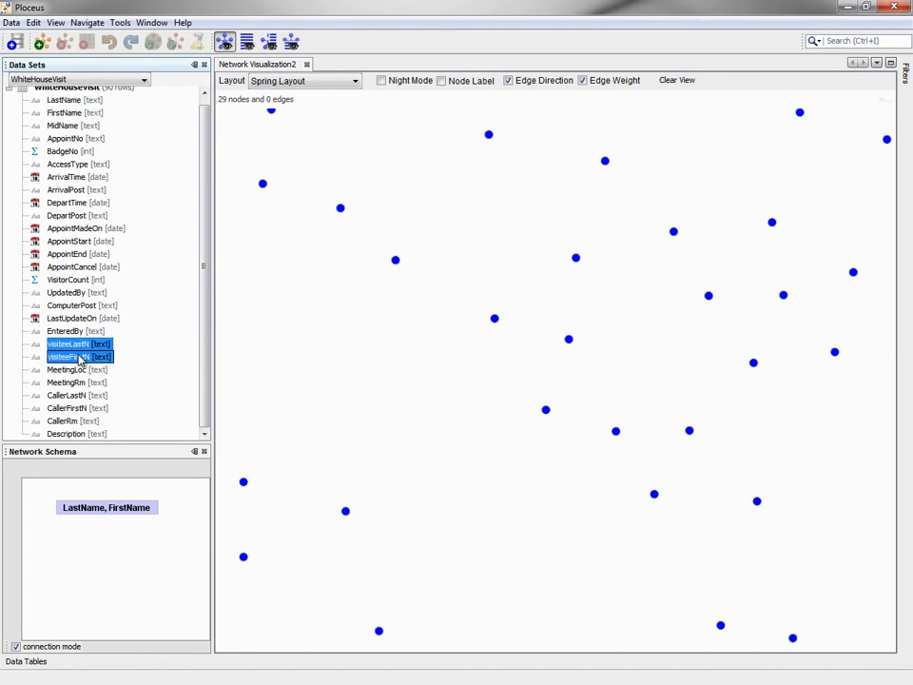
drag(68, 356, 82, 578)
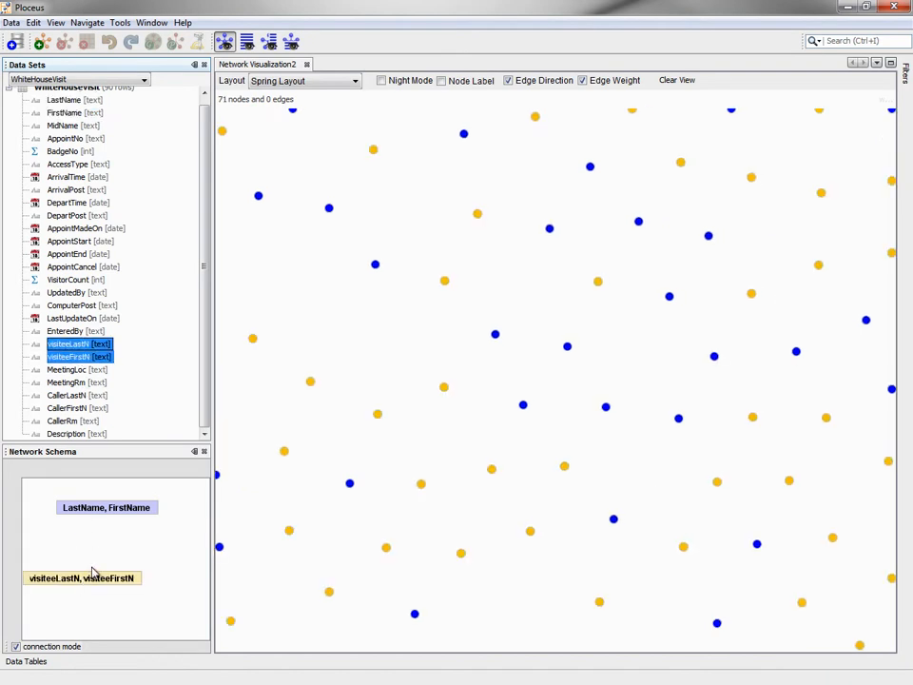
drag(107, 509, 107, 583)
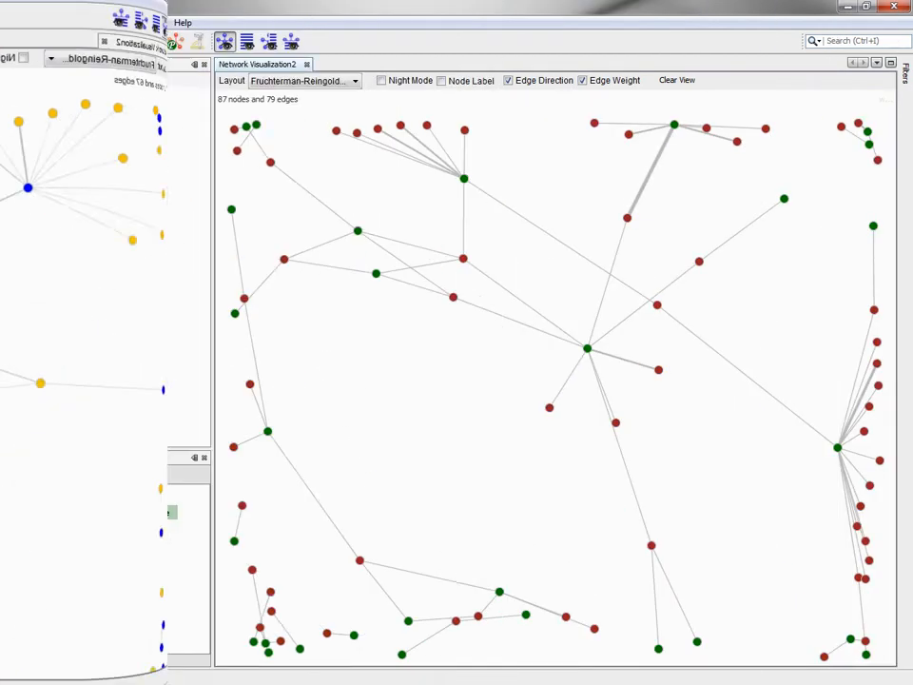
Aggregate AppointStart nodes whose difference is less than 3d, previewing the result, and slice the network by MeetingLoc.
click(152, 44)
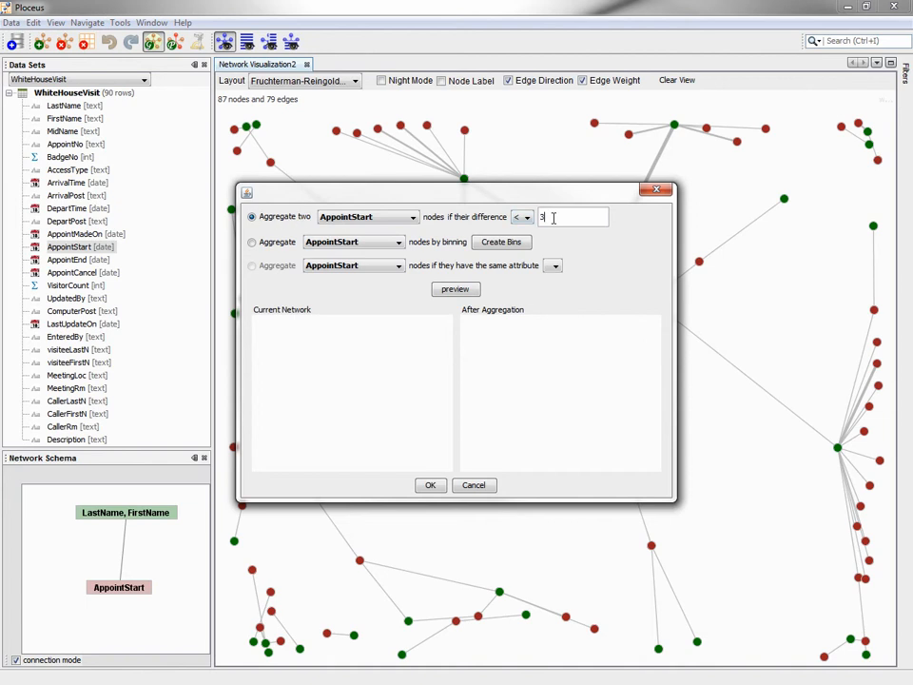
click(445, 288)
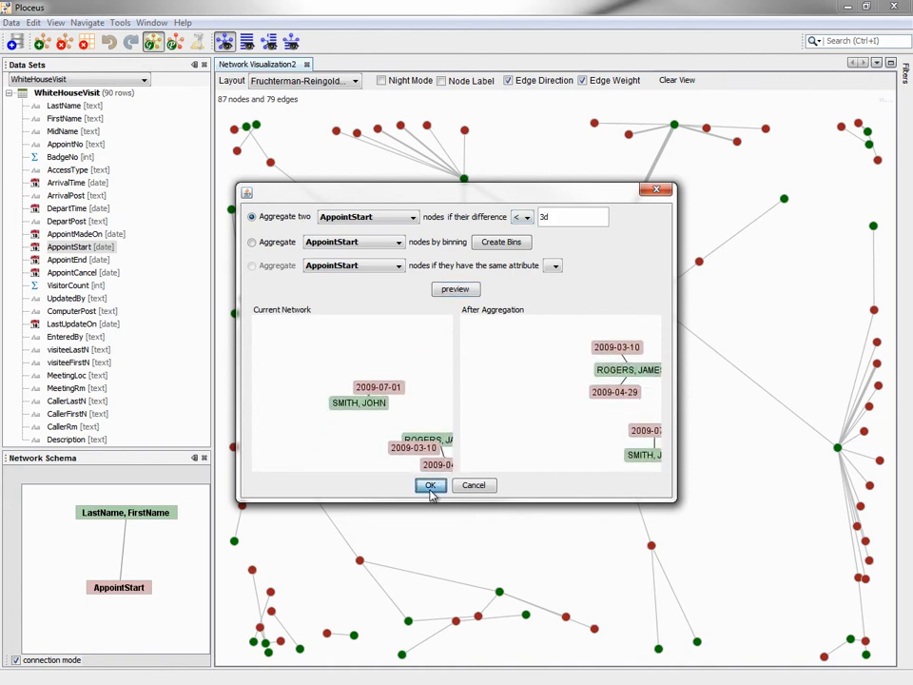
click(430, 485)
click(76, 376)
drag(83, 379, 122, 483)
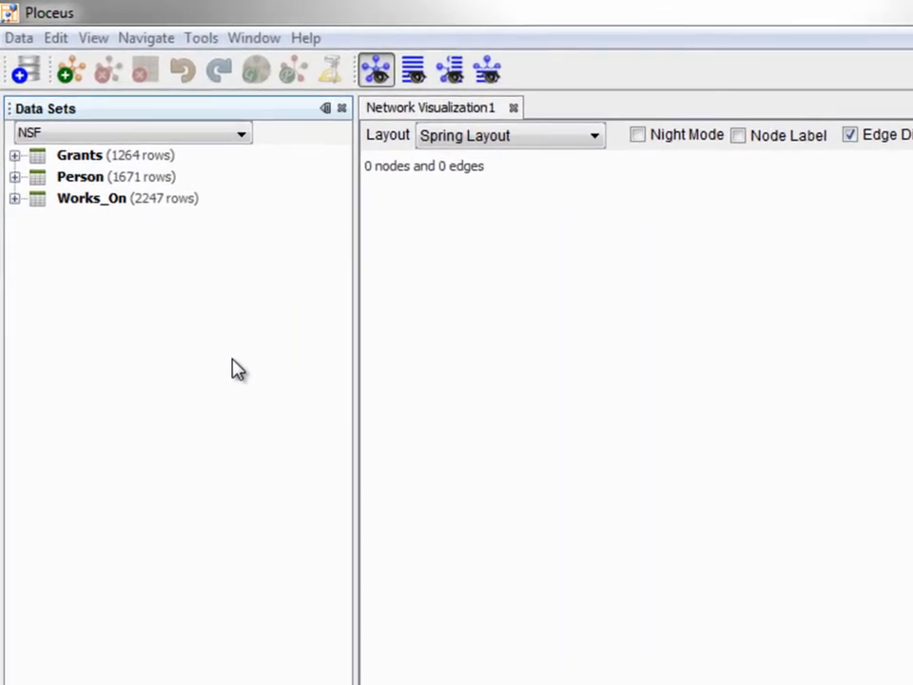
Expand the Grants, Person and Works_On tables of the NSF data set to show their columns.
click(15, 156)
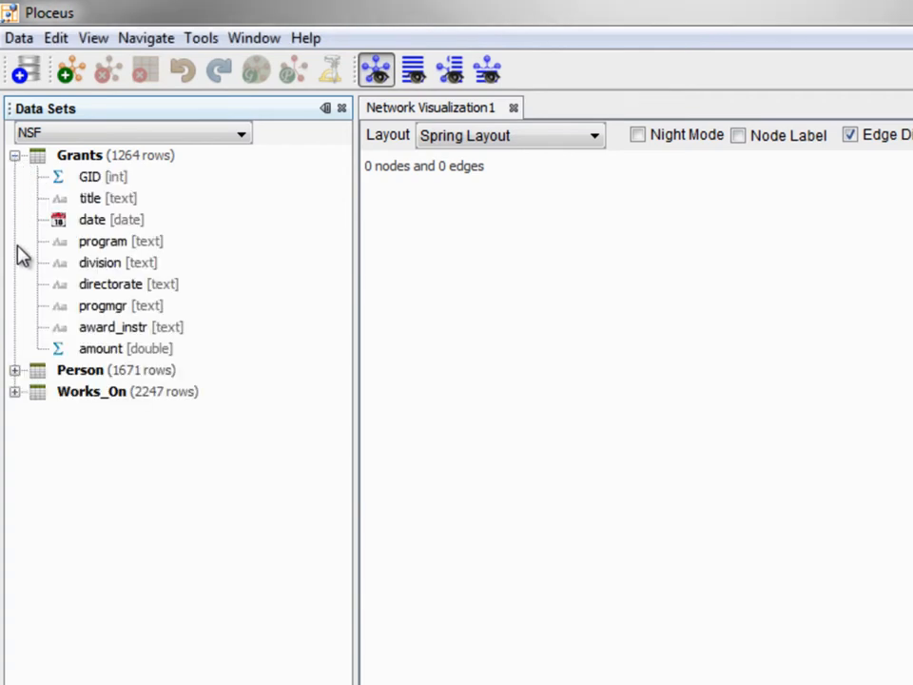
click(16, 370)
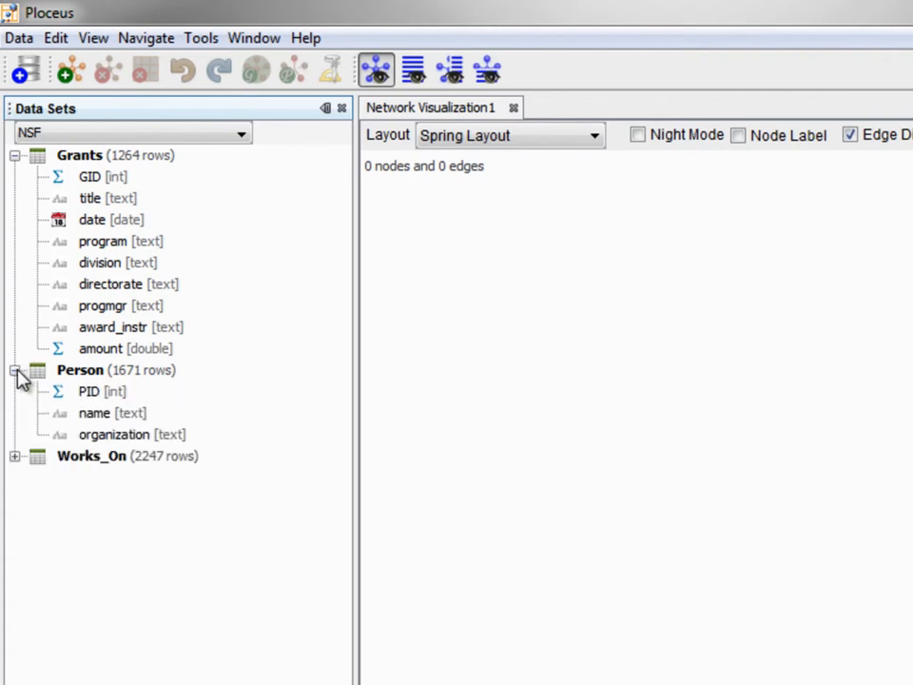
click(15, 456)
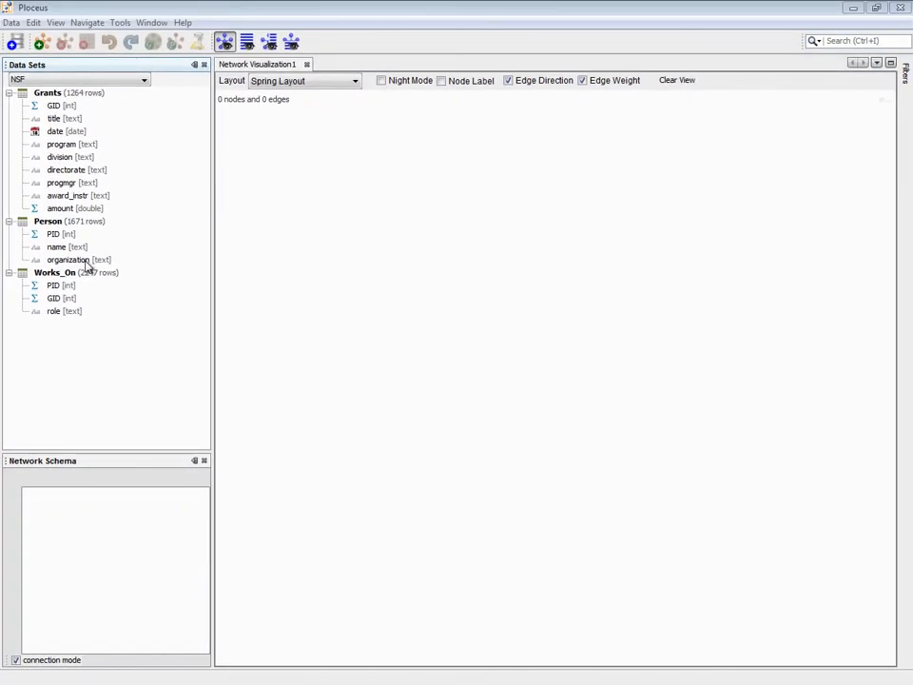
Add Person organization and Grants GID as node types in the network schema and connect organization to GID.
click(84, 259)
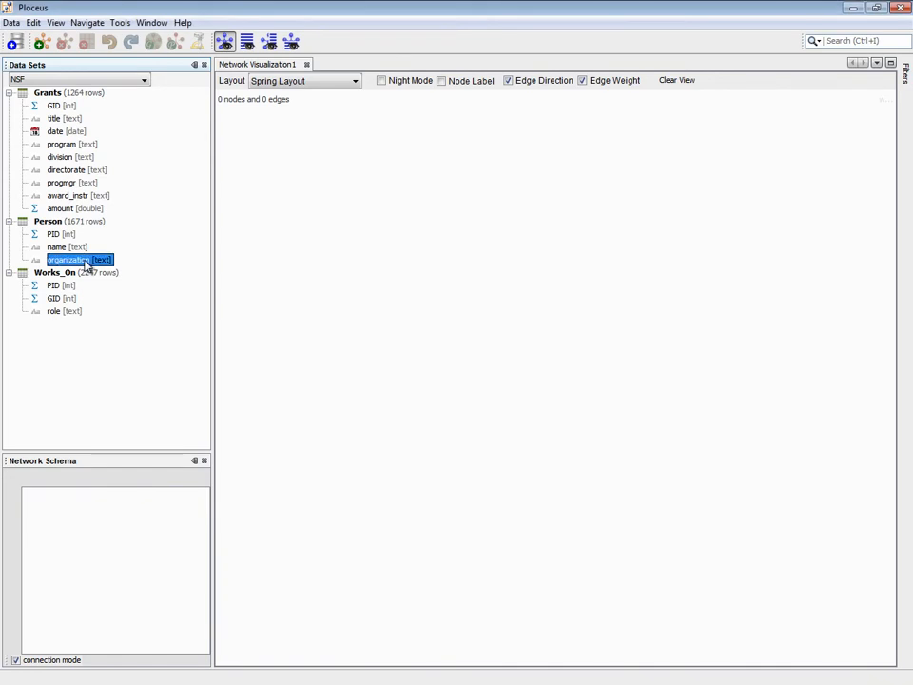
drag(83, 264, 111, 514)
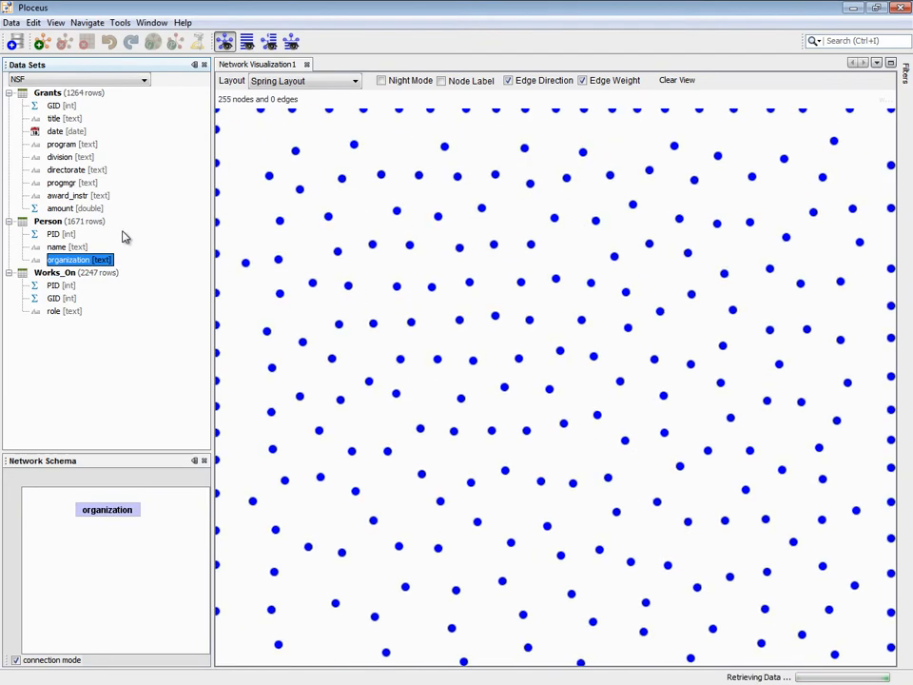
drag(59, 106, 106, 591)
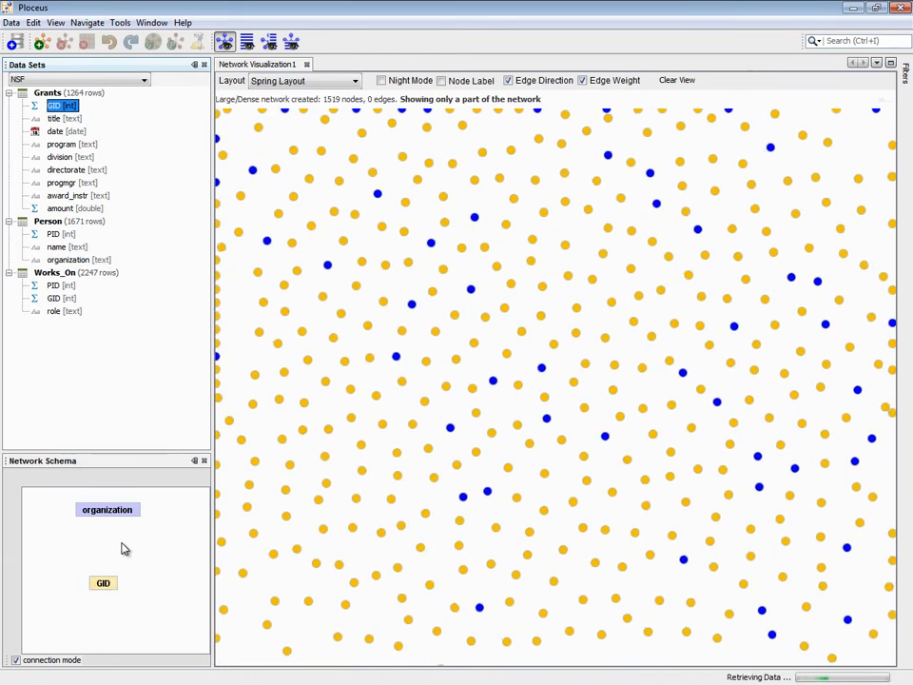
drag(112, 516, 102, 586)
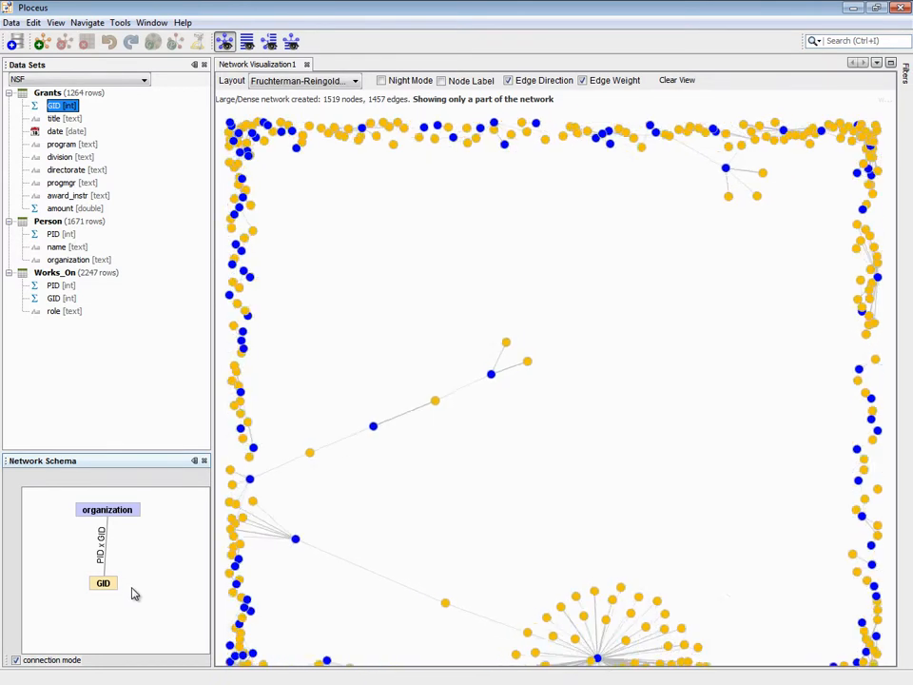
click(231, 174)
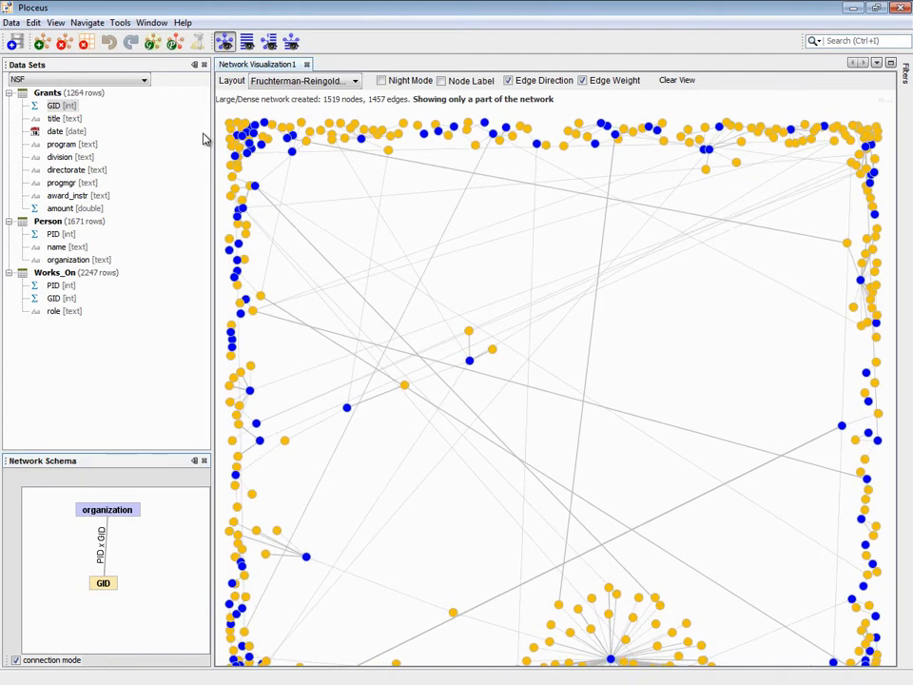
Project the network to connect an organization with an organization if they both connect to a GID, previewing before applying.
click(175, 42)
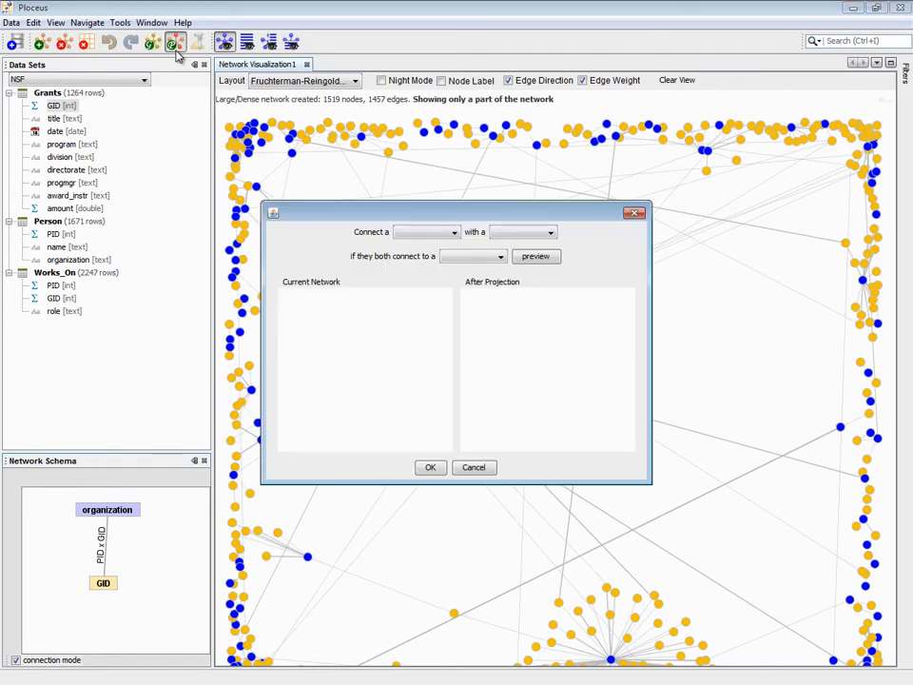
click(413, 234)
click(419, 257)
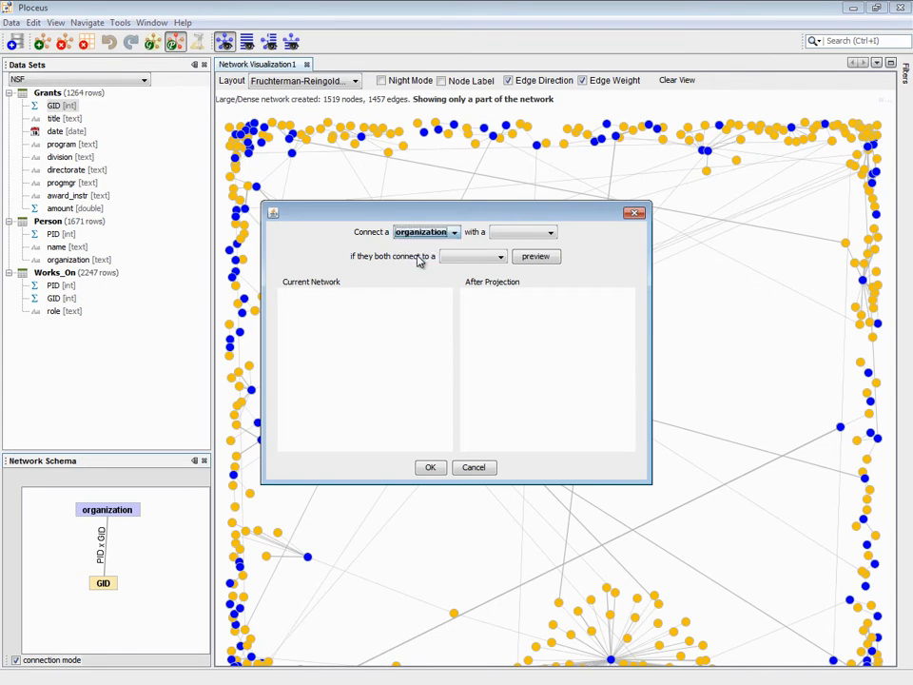
click(512, 235)
click(515, 257)
click(484, 256)
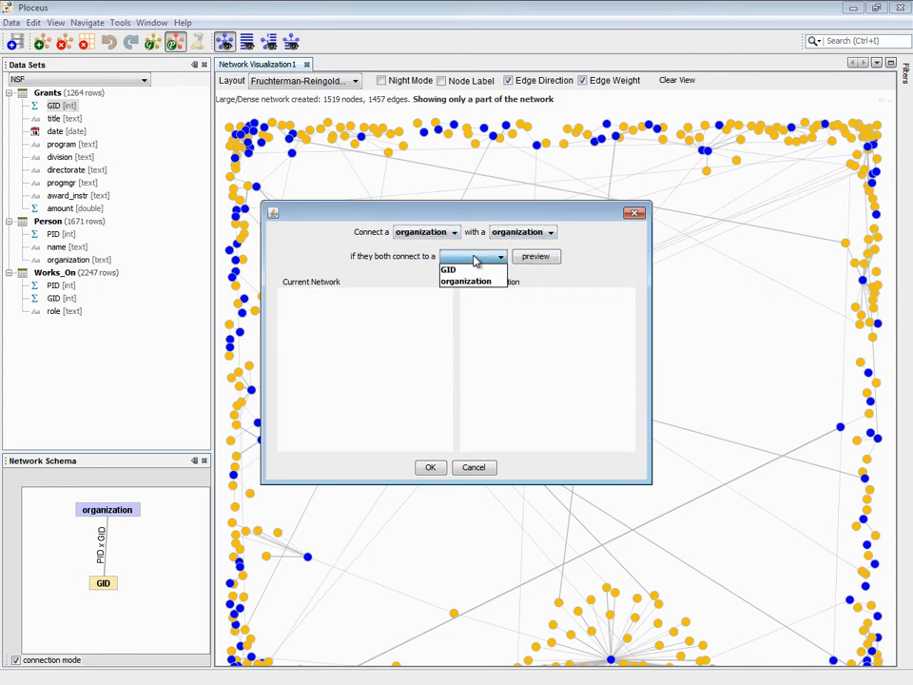
click(465, 272)
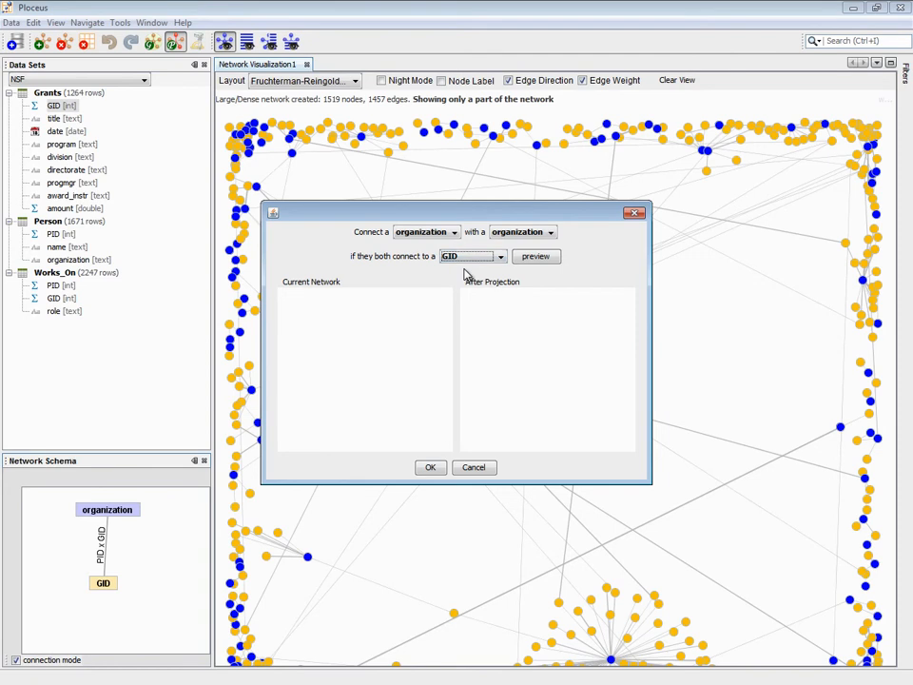
click(539, 259)
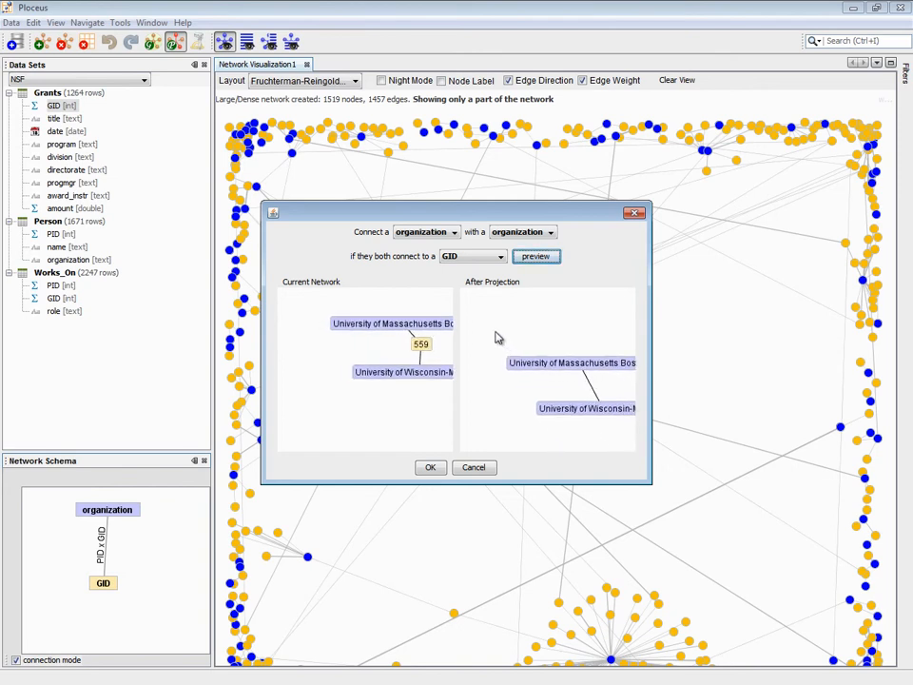
click(429, 468)
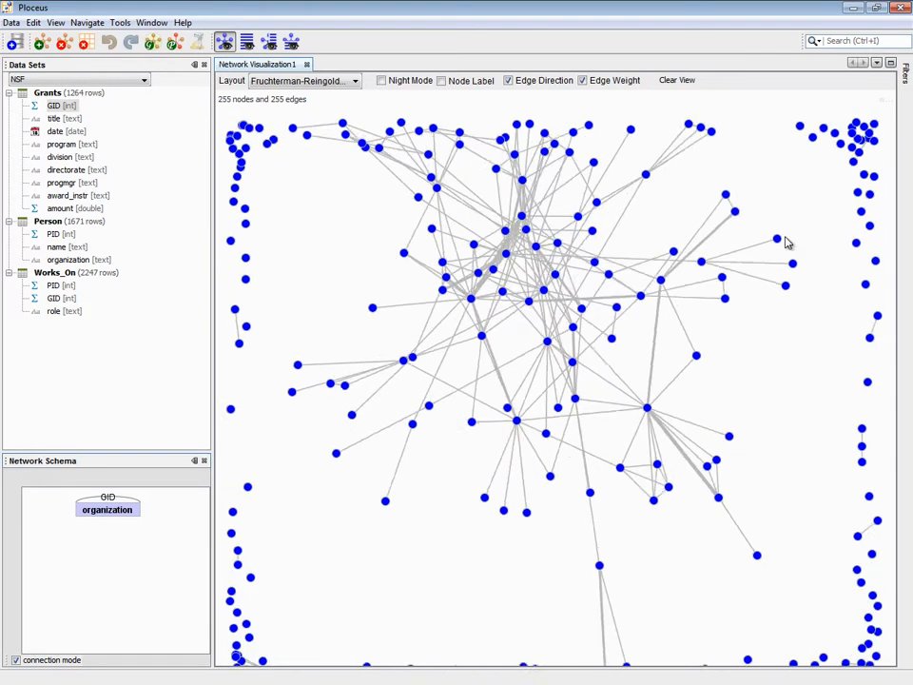
Filter the organizations to a node degree range of 1 to 18 and reapply the Fruchterman-Reingold layout.
click(905, 78)
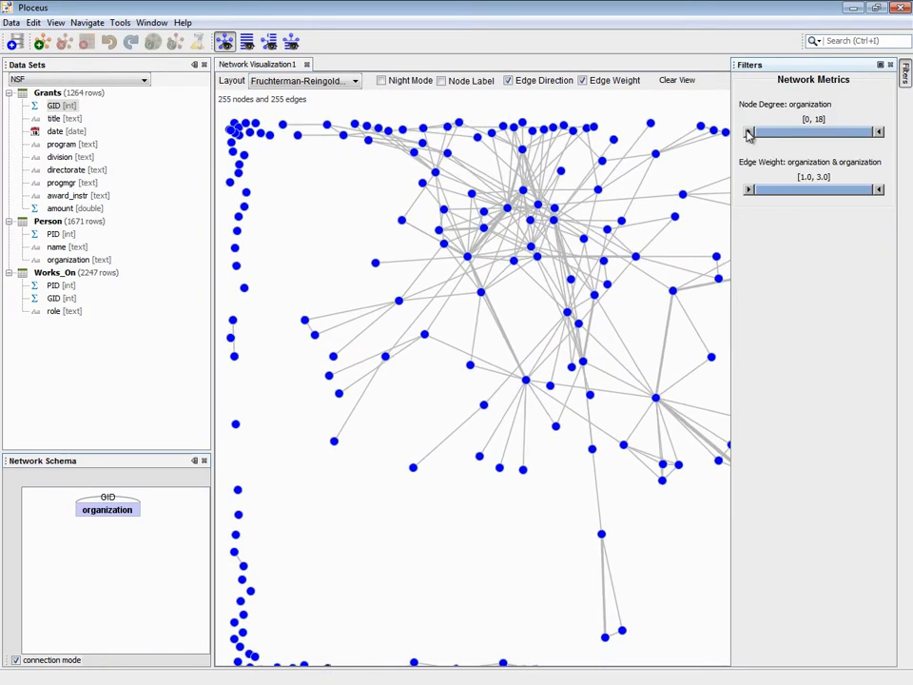
drag(751, 133, 758, 133)
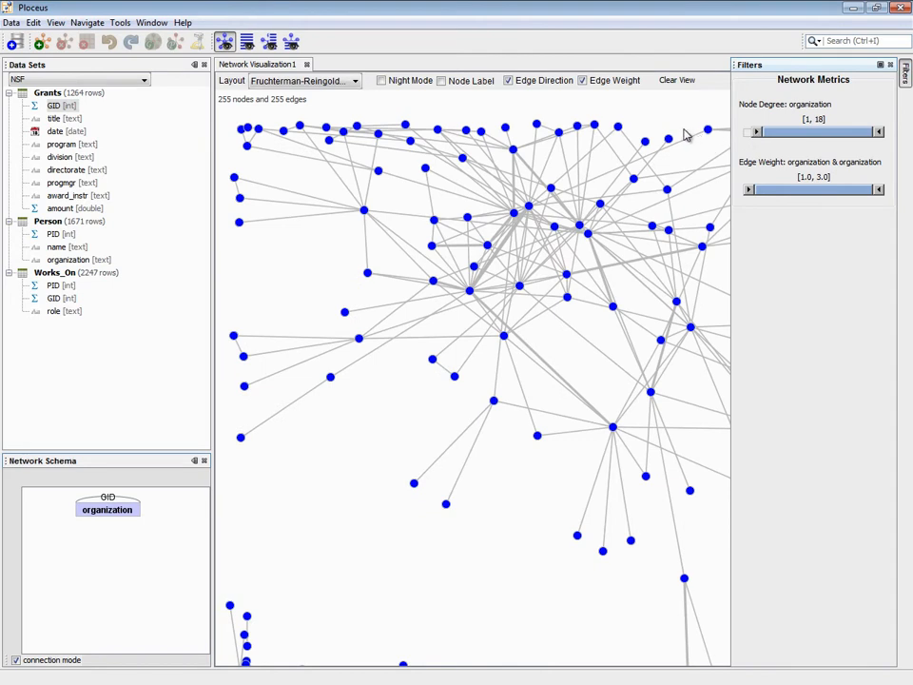
click(398, 458)
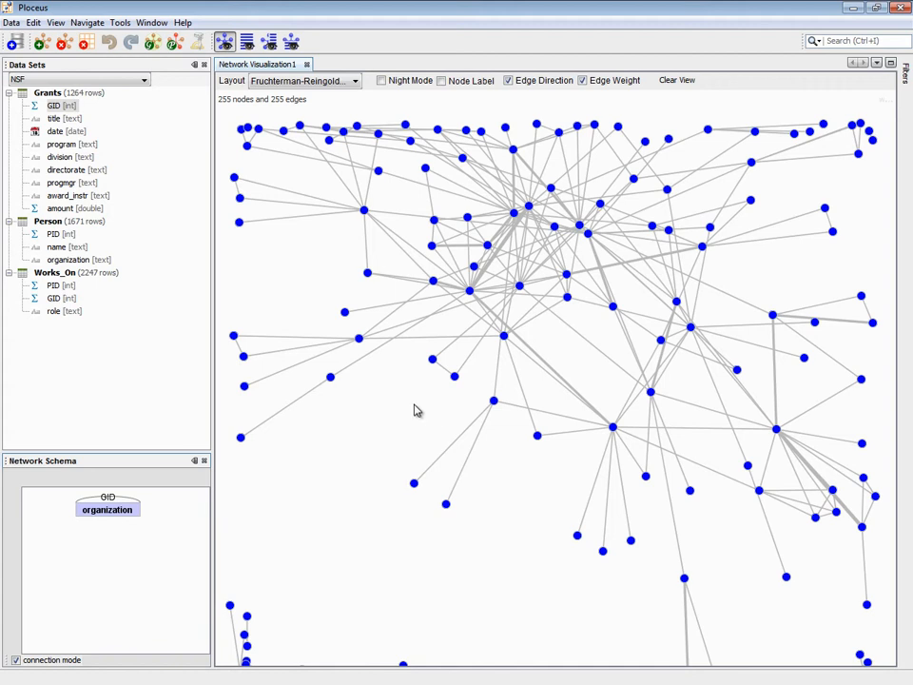
click(354, 82)
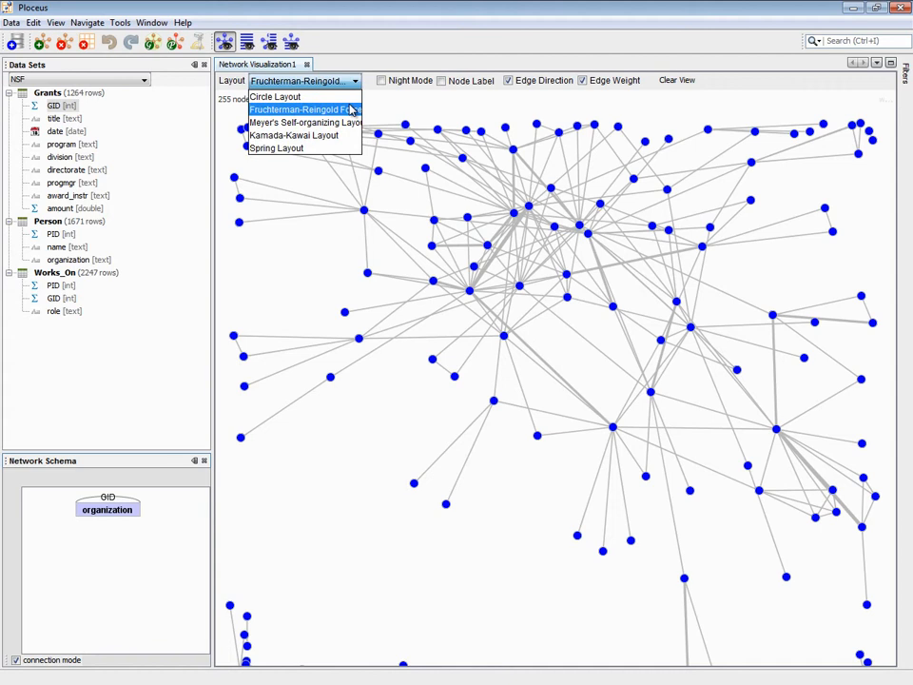
click(351, 111)
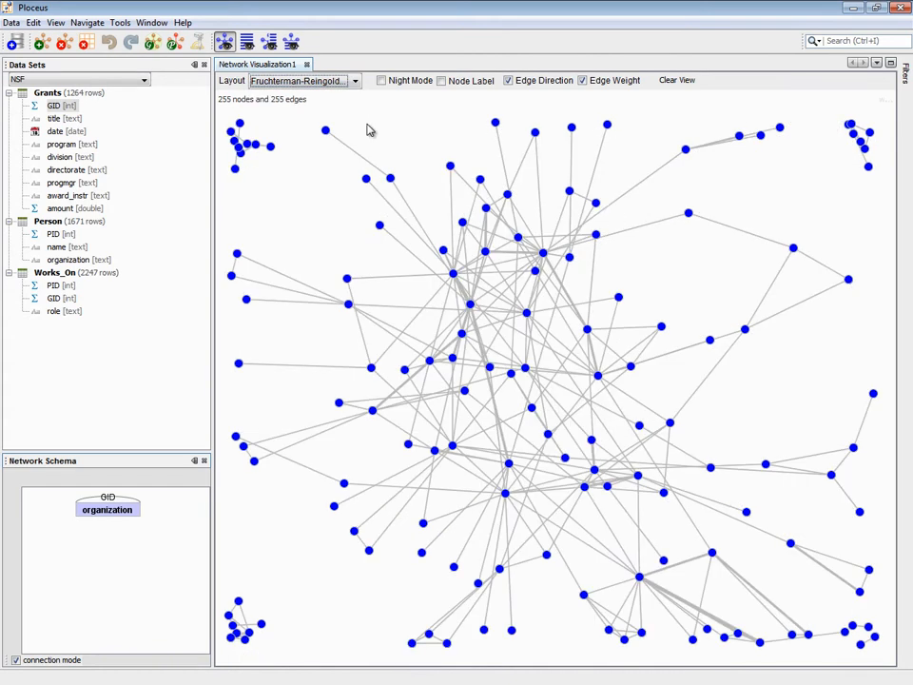
Switch the visualization to the list view and order both organization lists by Degree.
click(248, 42)
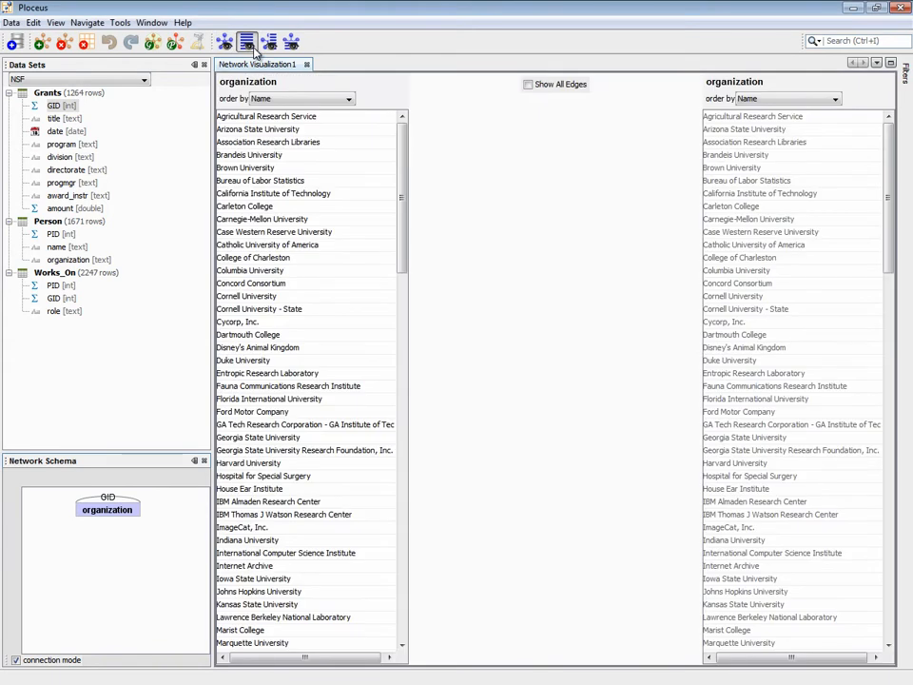
click(295, 101)
click(299, 121)
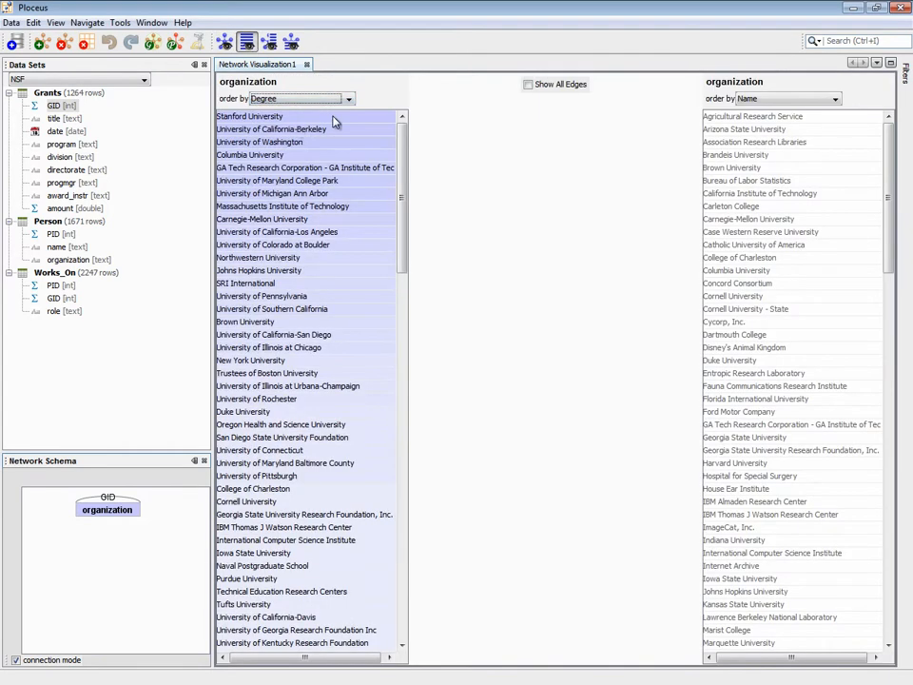
click(743, 99)
click(755, 123)
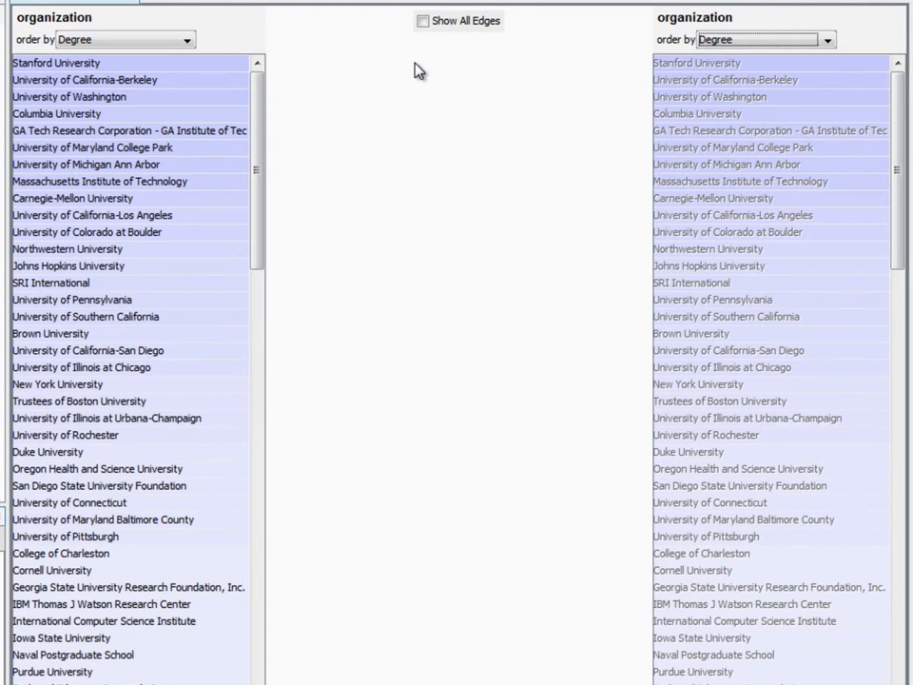
Examine the connections of the highest-degree organizations one by one, from Stanford University down to GA Tech Research Corporation.
click(150, 64)
mouse_move(175, 84)
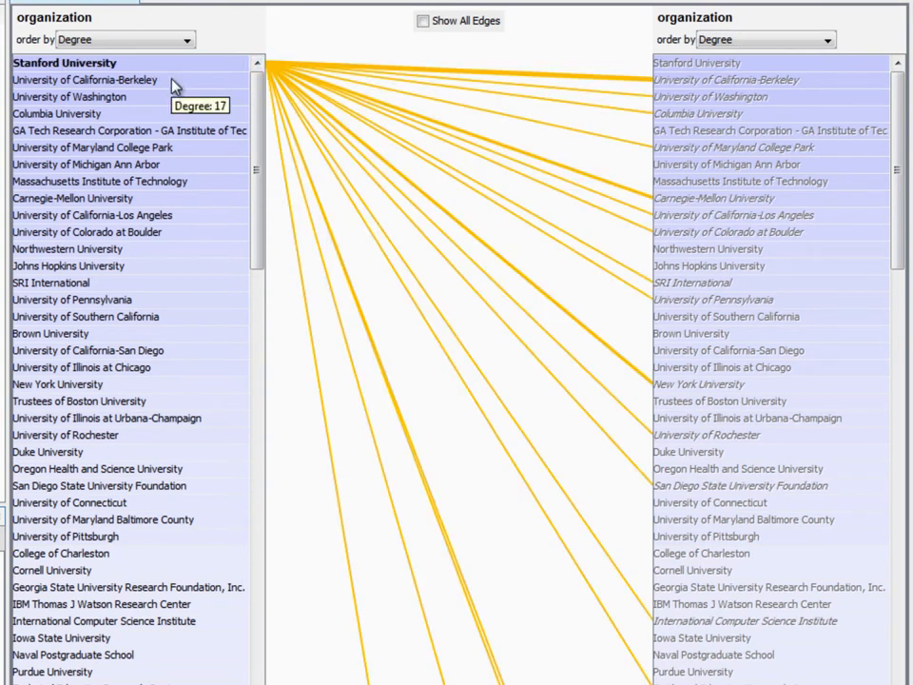
click(173, 80)
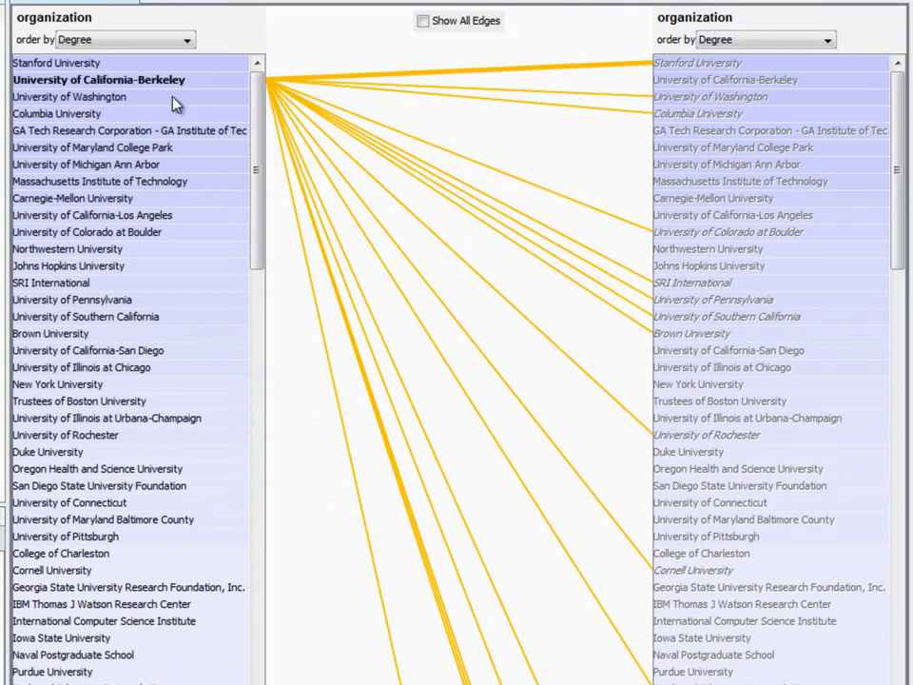
click(173, 97)
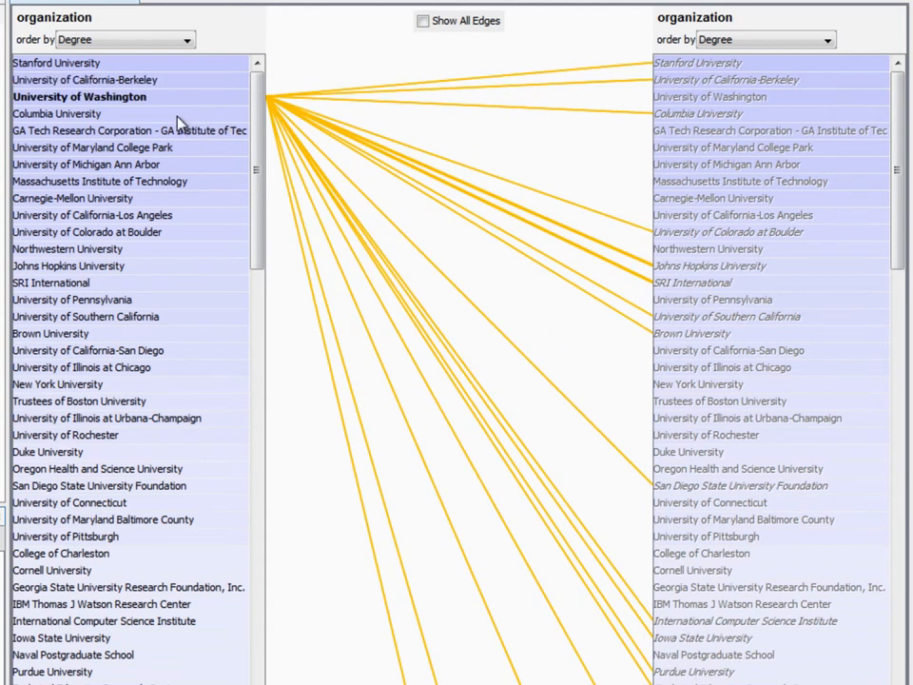
click(178, 118)
click(181, 133)
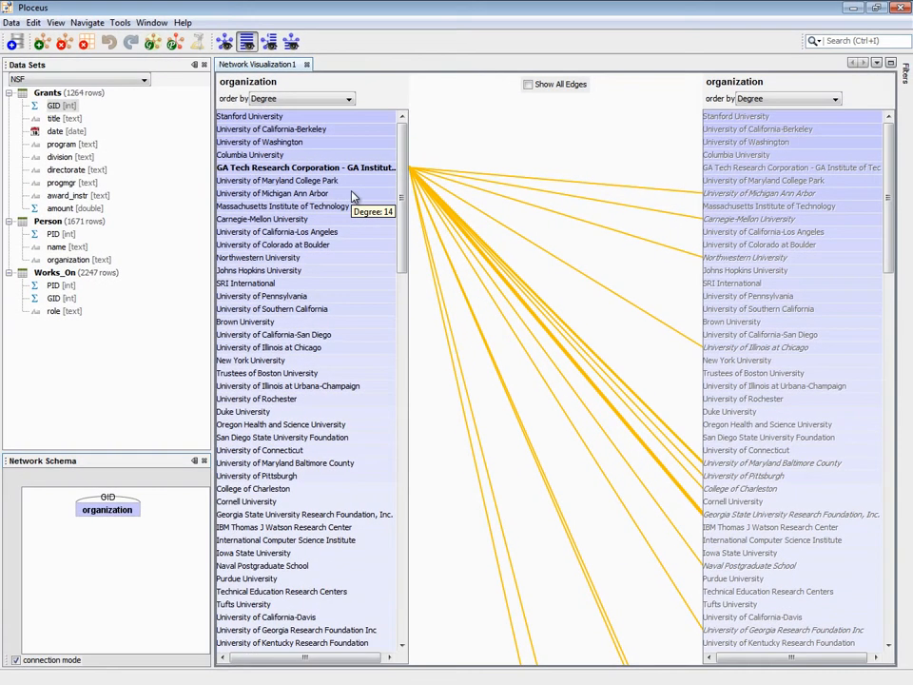
click(315, 149)
click(313, 161)
mouse_move(353, 195)
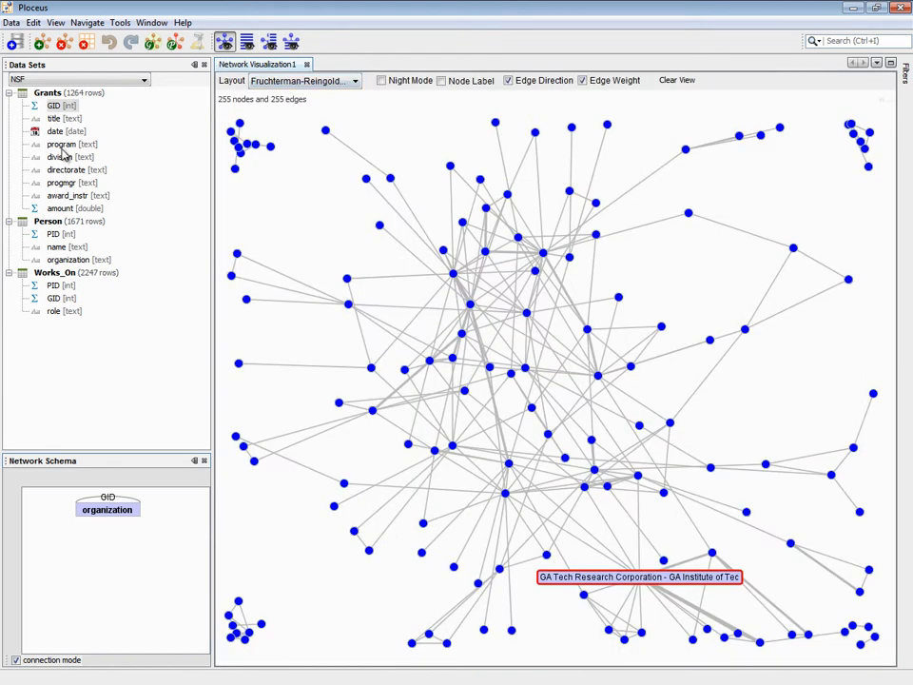
Slice the organization network by the date column of the Grants table.
drag(63, 134, 96, 480)
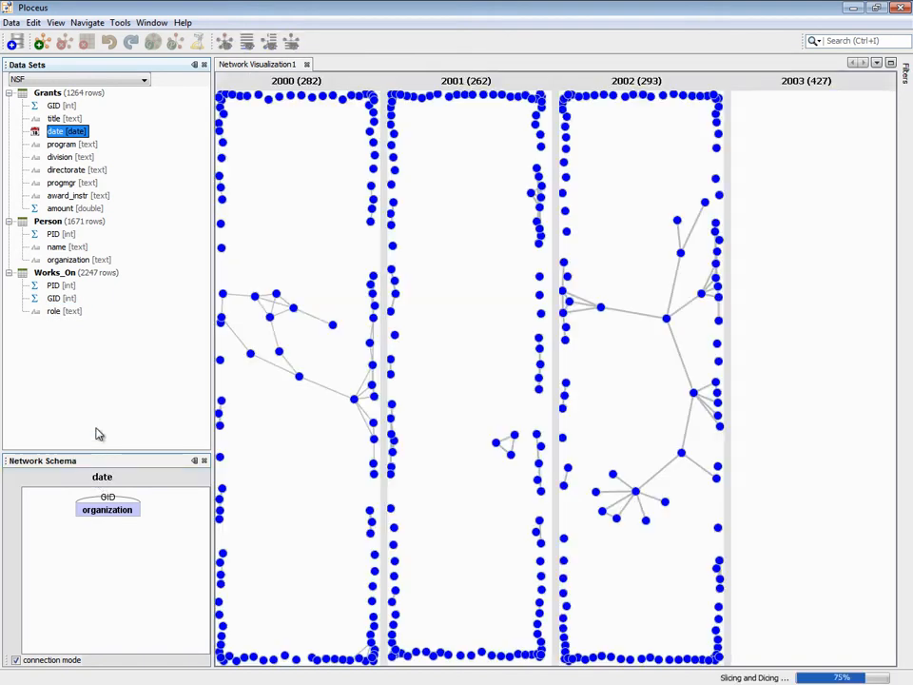
Divide the date-sliced organization network vertically by grant amount and filter the organizations to a node degree range of 1 to 10.
click(76, 209)
drag(79, 216, 15, 538)
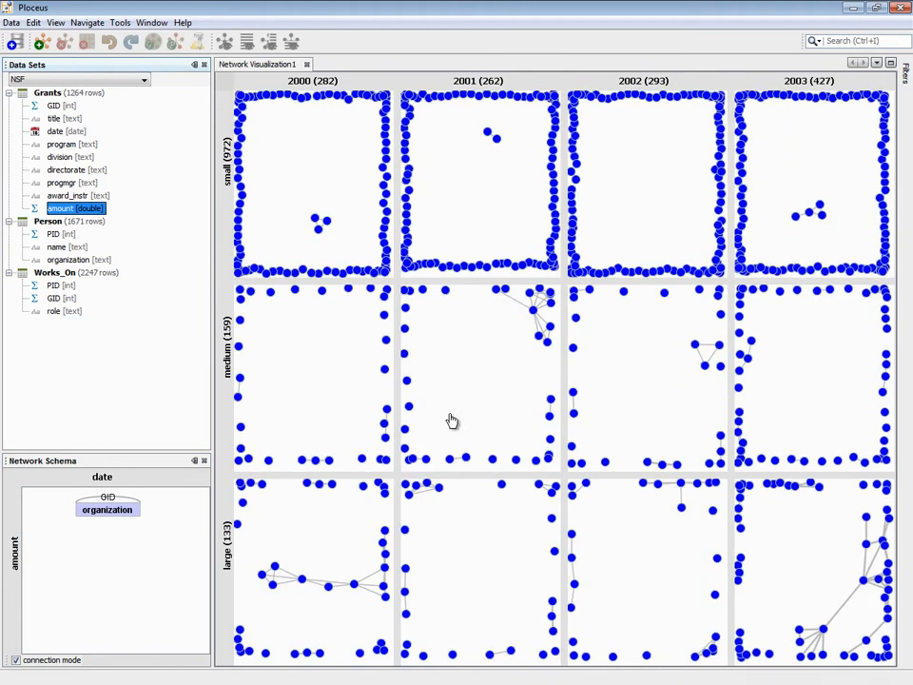
click(906, 74)
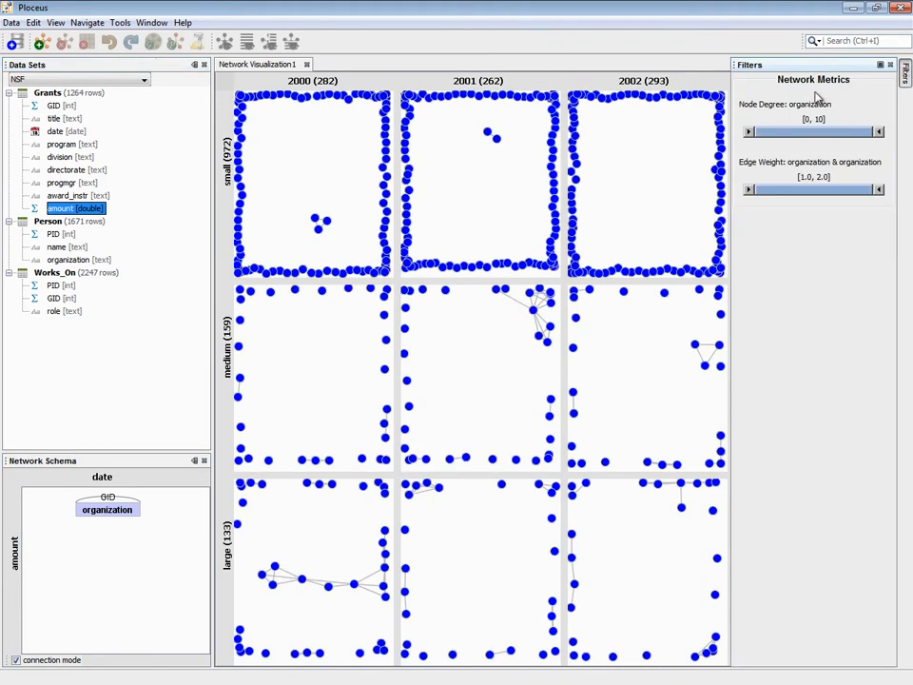
drag(753, 133, 759, 135)
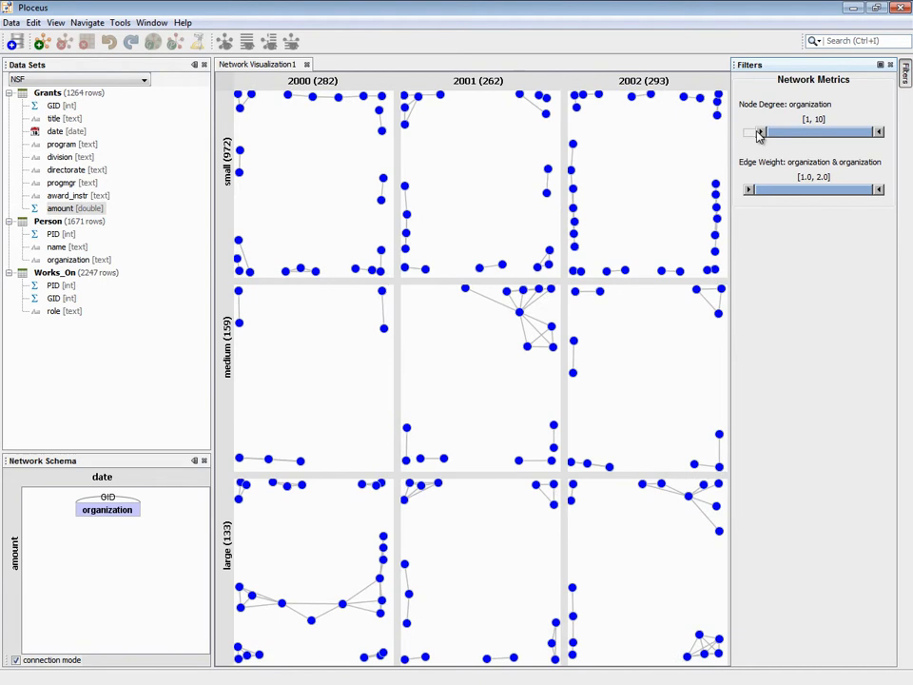
click(676, 180)
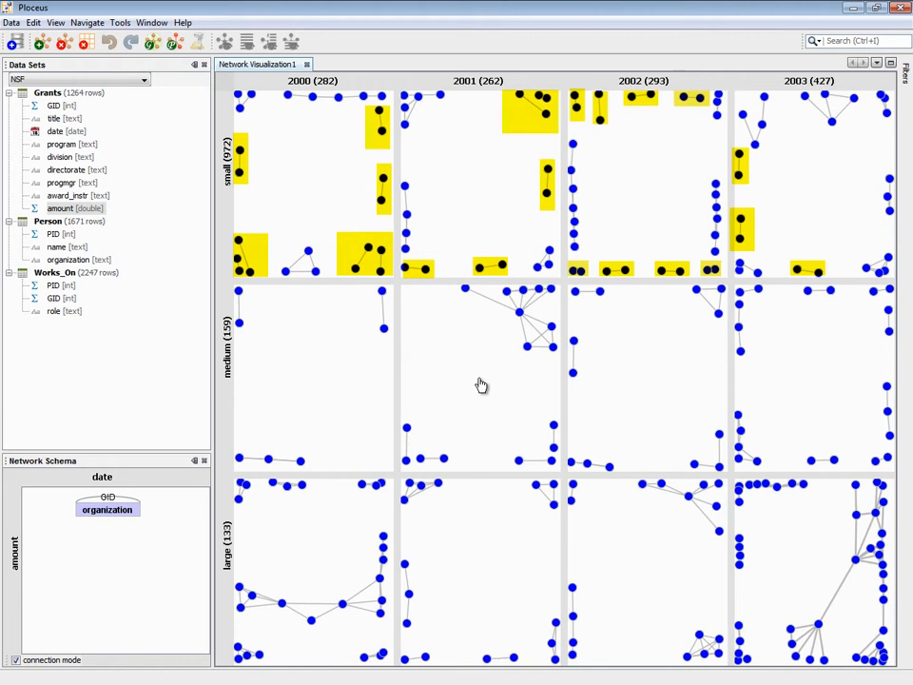
Open the 2003 large-amount cell for detailed analysis and apply the Fruchterman-Reingold layout to its network.
click(818, 549)
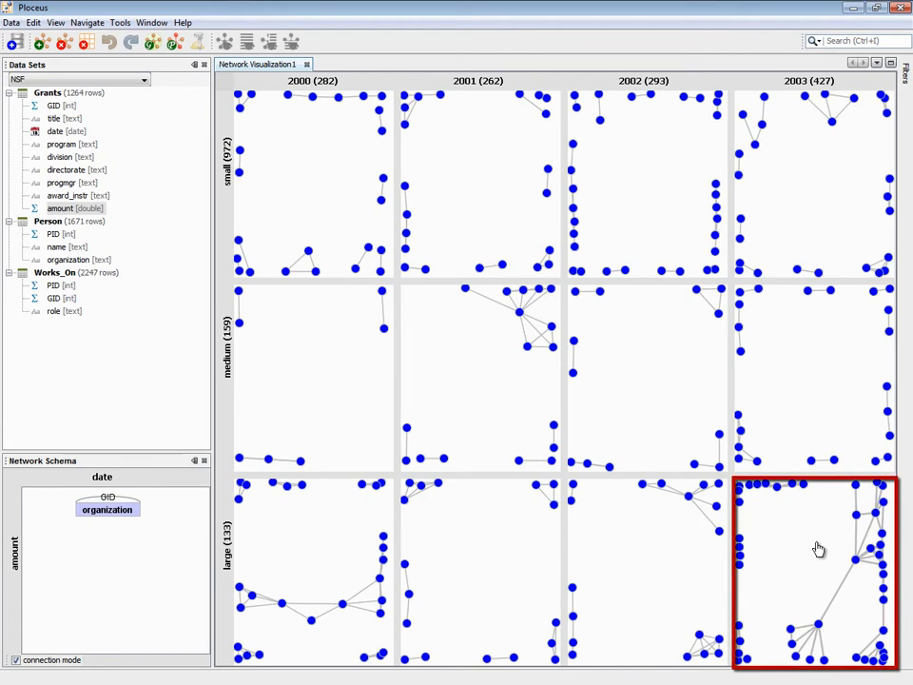
right_click(818, 549)
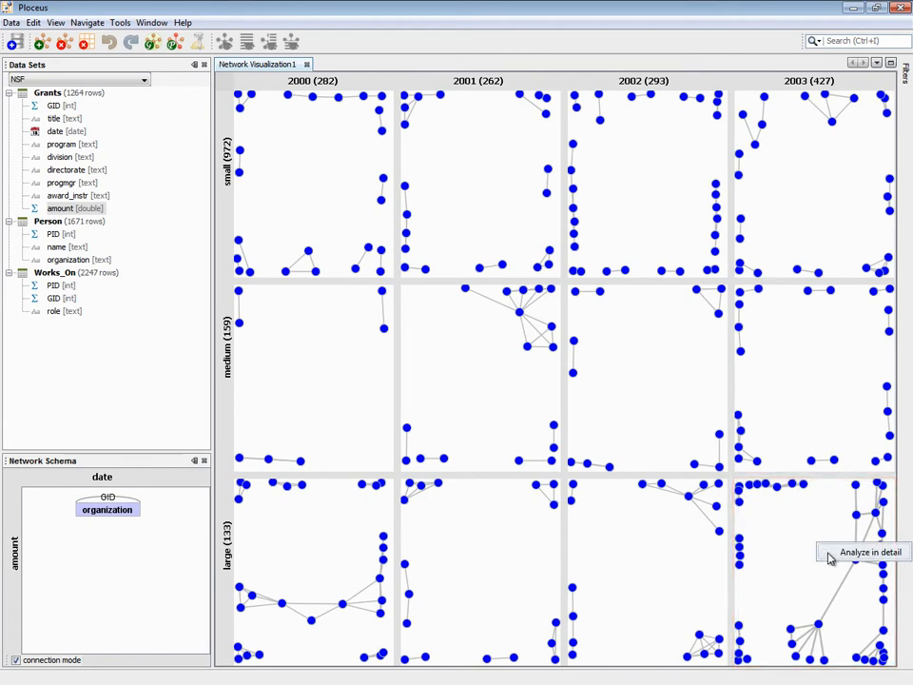
click(830, 555)
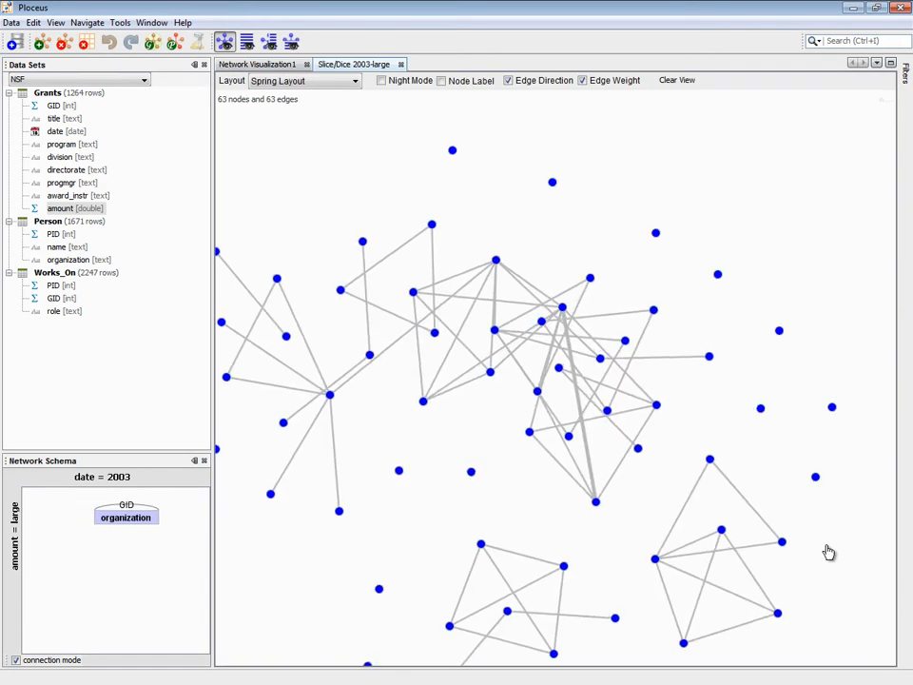
click(339, 84)
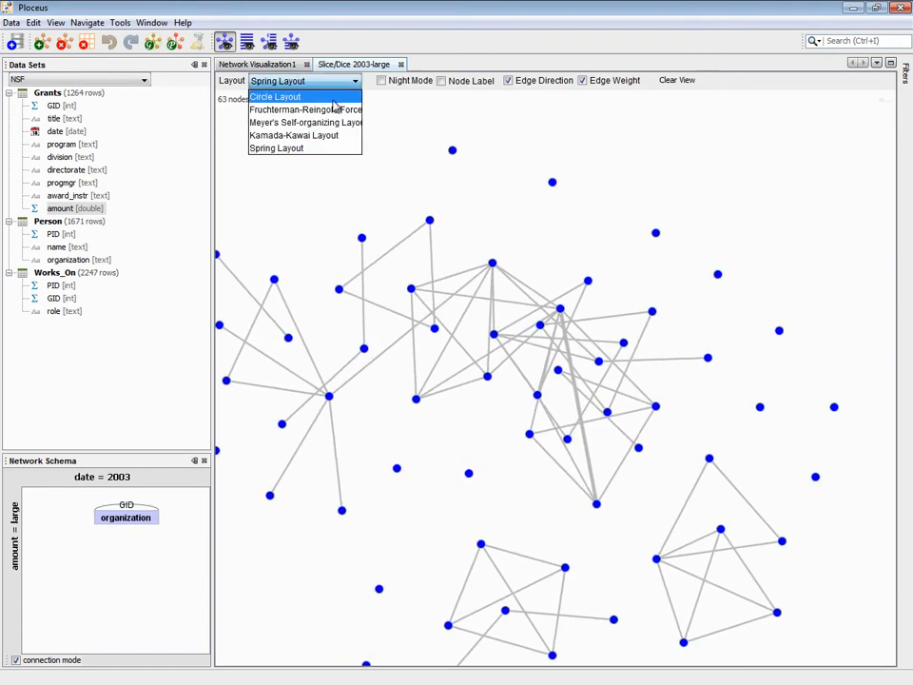
click(333, 110)
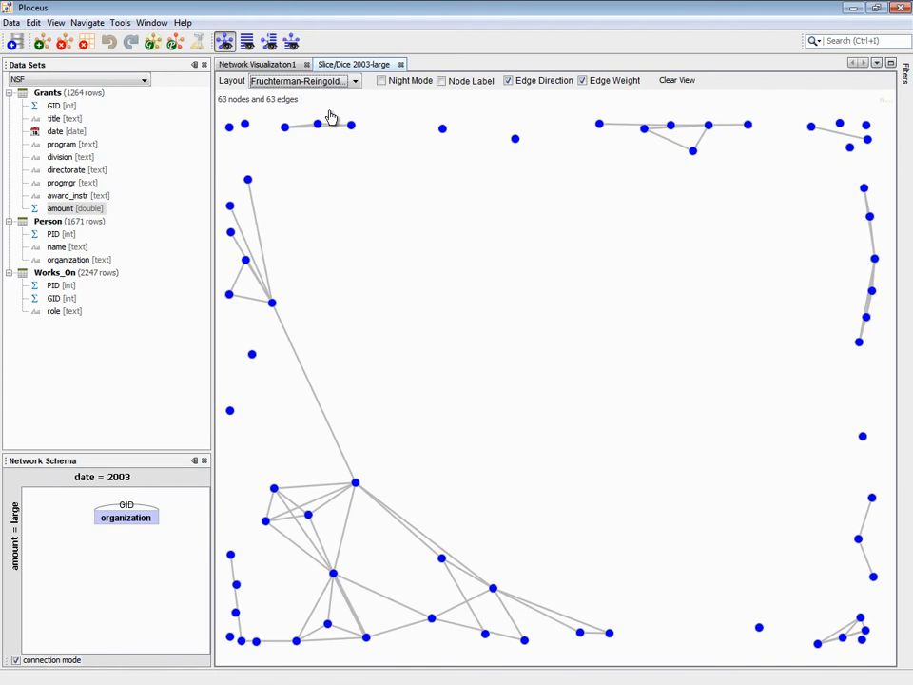
Identify the organization bridging the largest cluster, and order the organizations by Betweenness Centrality in the list view.
click(358, 486)
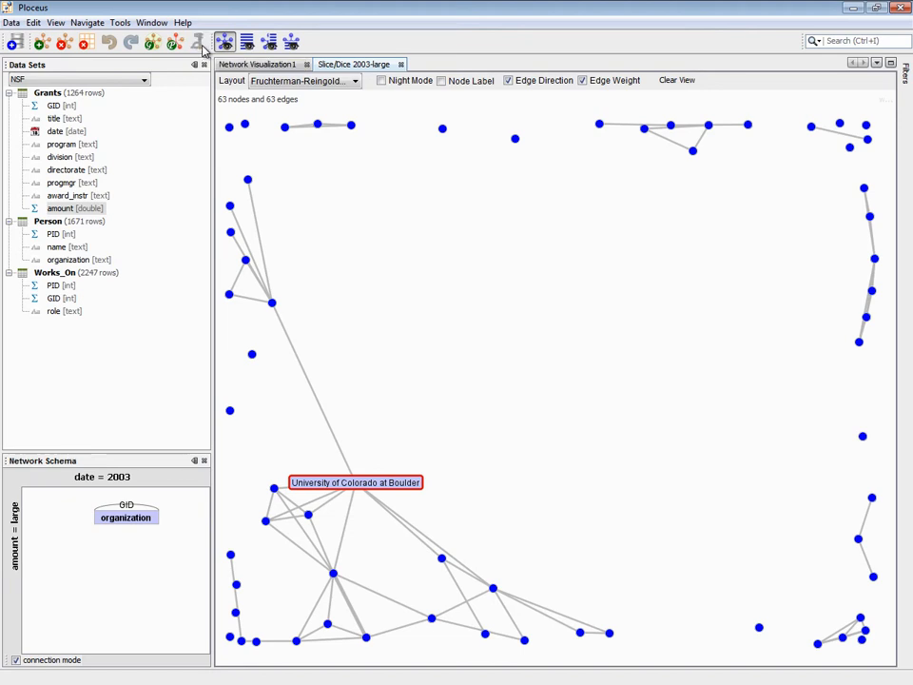
click(246, 45)
click(291, 99)
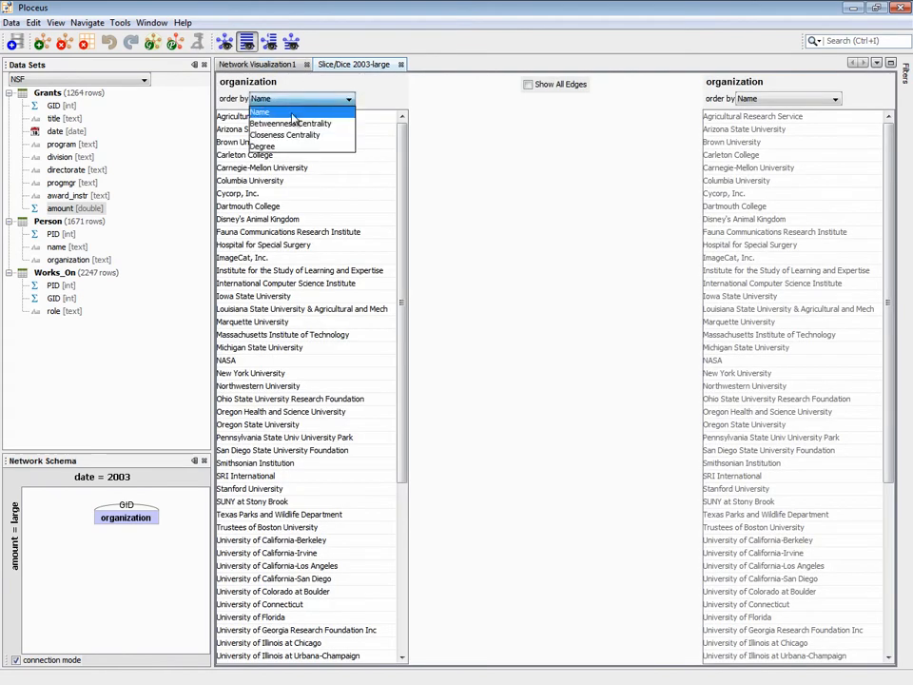
click(294, 124)
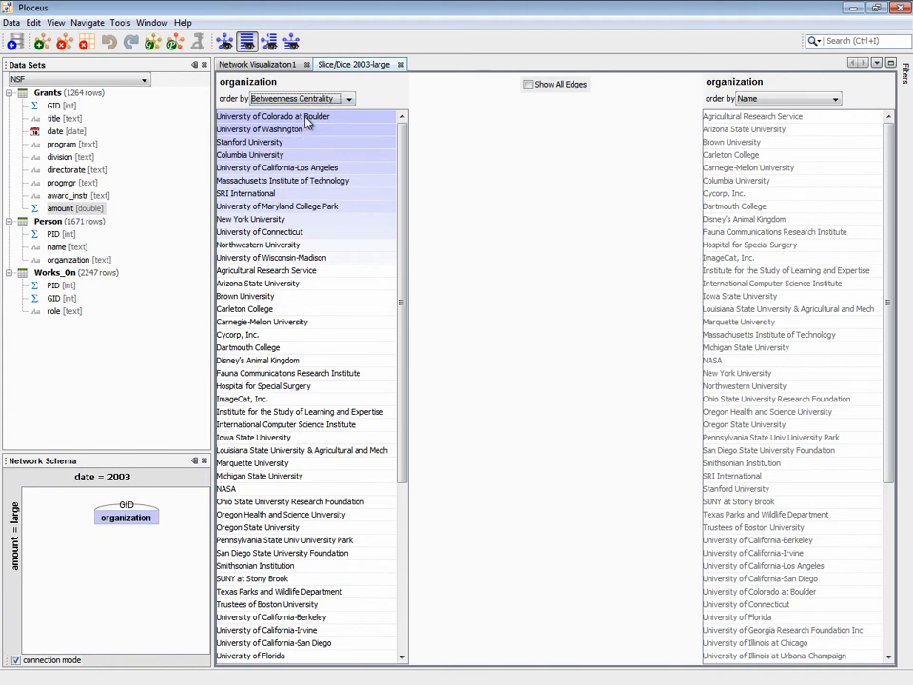
Clear the 2003 large-amount network in the node-link view and rebuild it with organization connected to person name, and name to grant title.
click(225, 43)
click(62, 43)
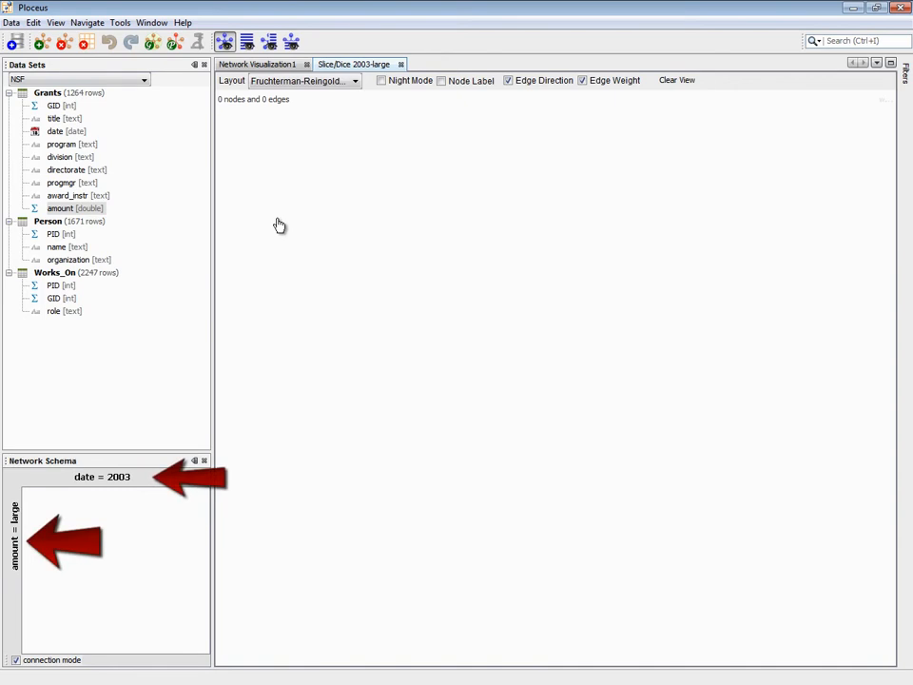
drag(69, 259, 95, 526)
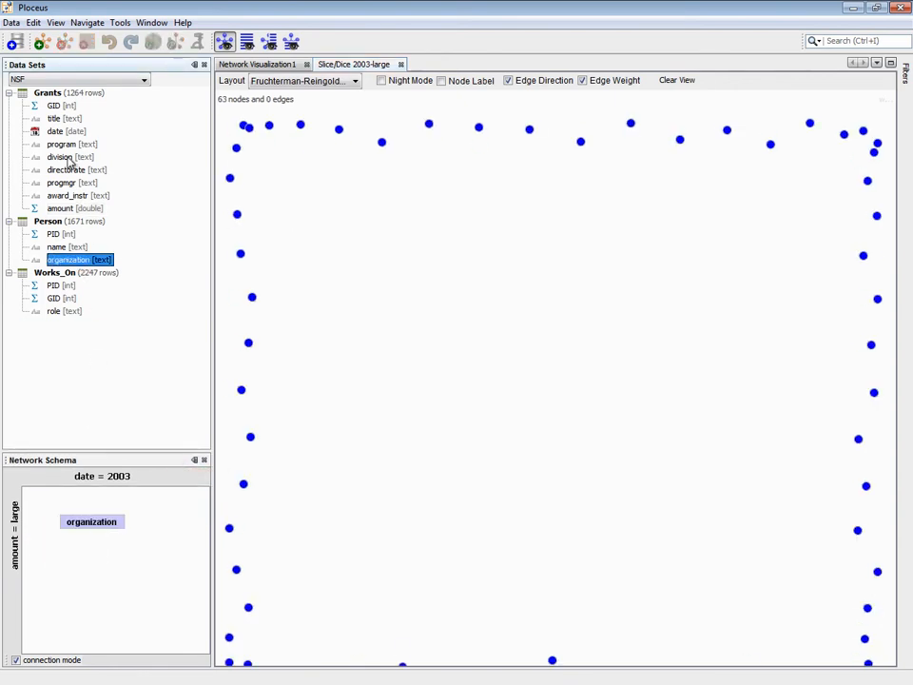
drag(69, 250, 112, 567)
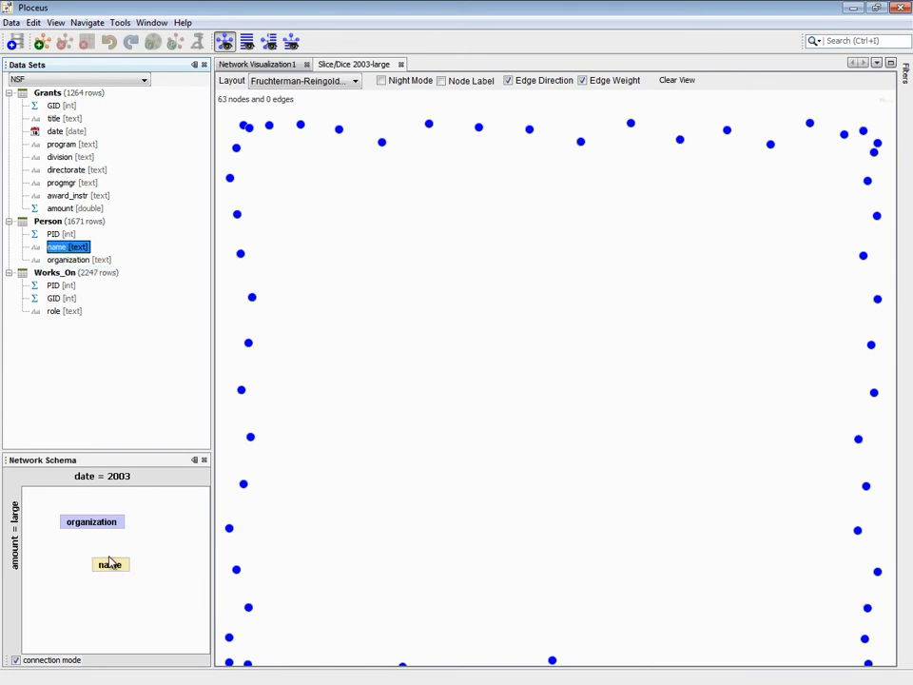
click(72, 122)
drag(72, 122, 103, 617)
drag(99, 541, 101, 618)
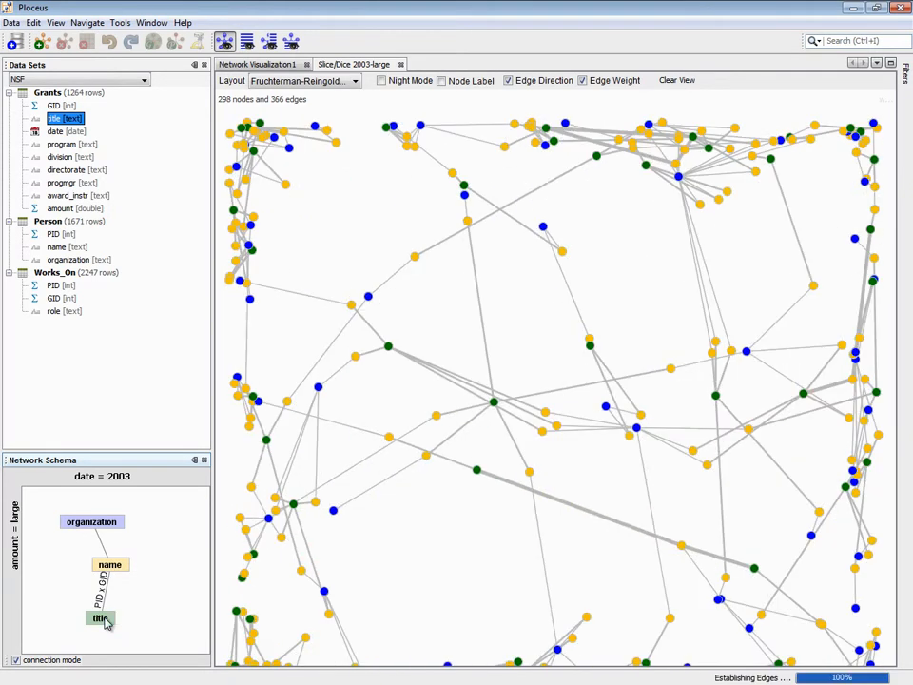
Clear the view, search the network for "boulder", and expand the connections of University of Colorado at Boulder.
click(685, 83)
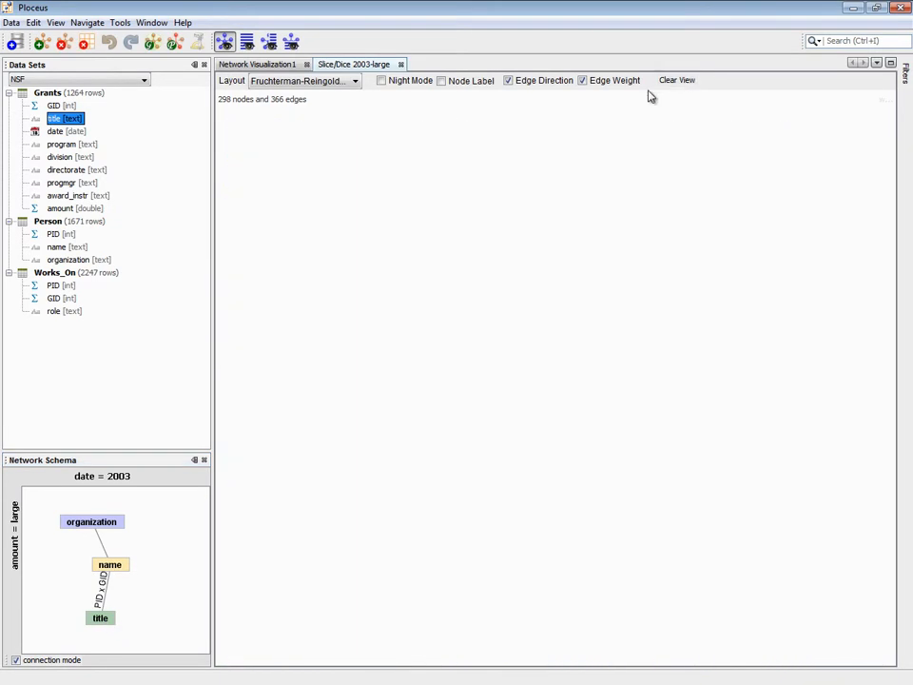
click(837, 42)
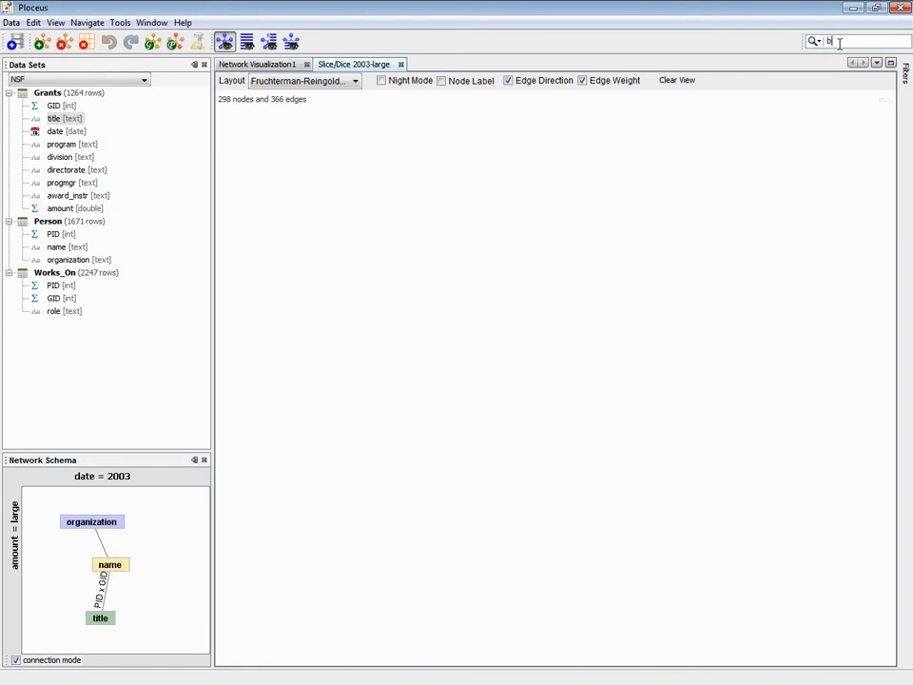
text(boulder)
click(823, 69)
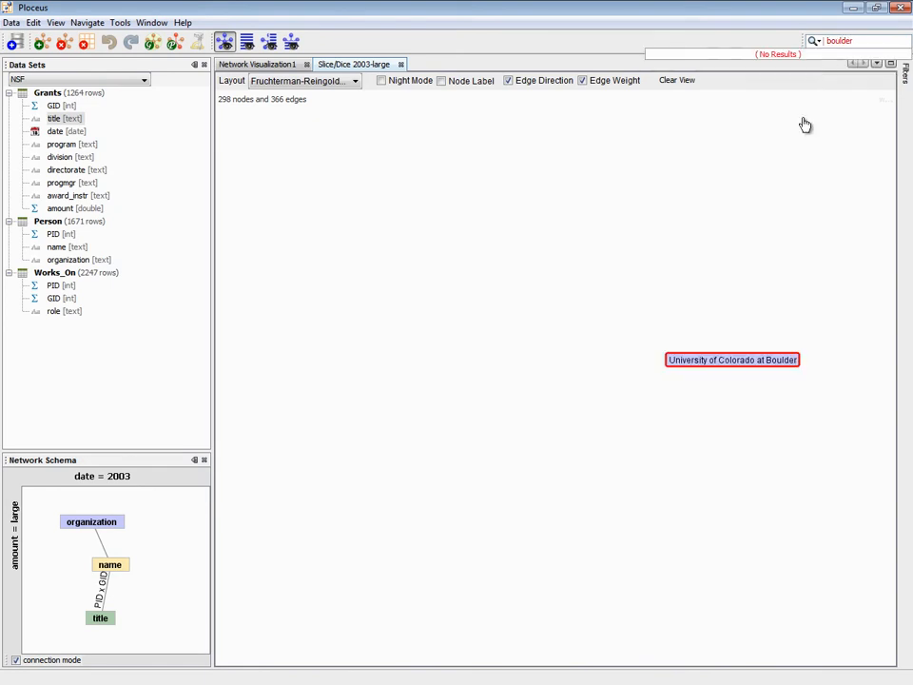
double_click(707, 363)
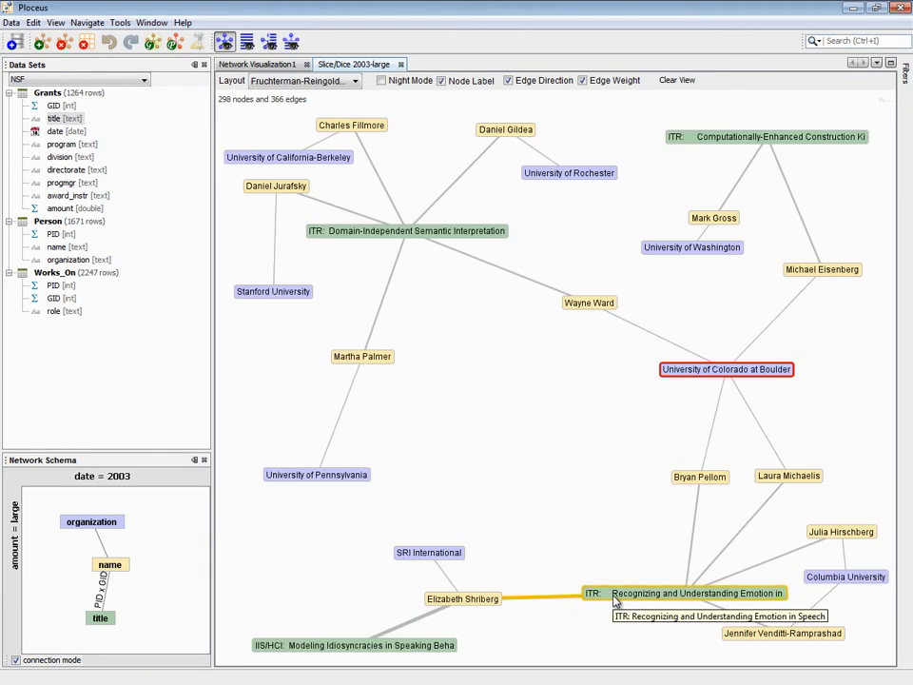